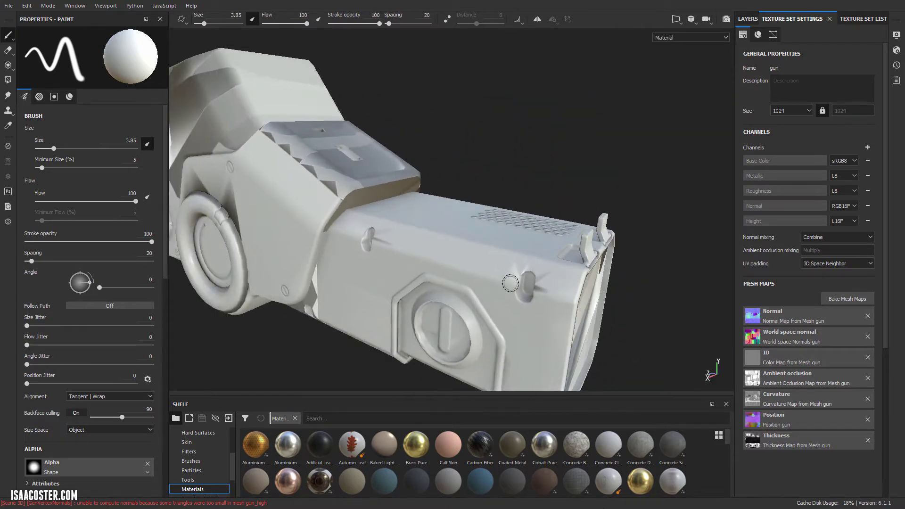
Step: Examine the baked gun's normal shading from several angles and lighting directions, including the side panels, wheel, slots and barrel
alt+right_drag(513, 283, 466, 231)
alt+middle_drag(466, 231, 476, 242)
alt+drag(476, 242, 522, 248)
alt+middle_drag(275, 292, 387, 287)
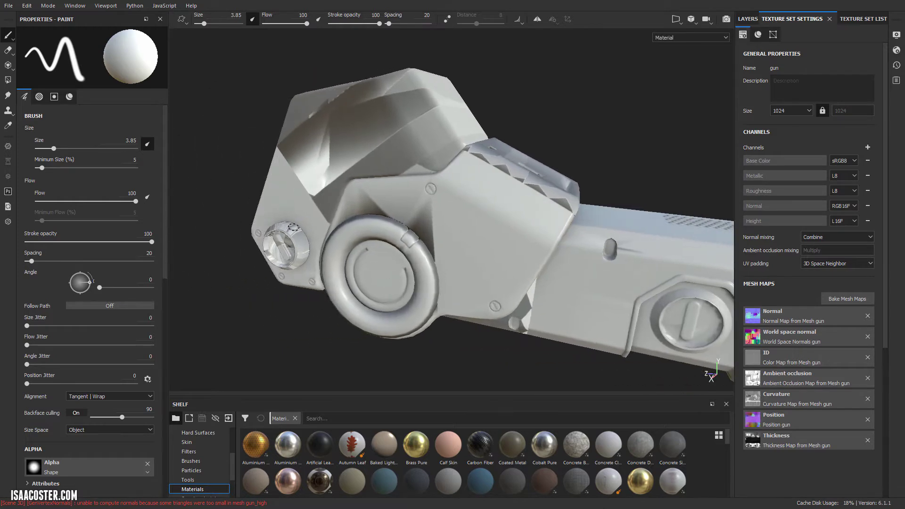
mouse_move(300, 231)
alt+mouse_down()
mouse_move(477, 236)
mouse_move(308, 243)
alt+mouse_up()
shift+right_drag(476, 208, 454, 208)
mouse_move(455, 208)
alt+mouse_down()
mouse_move(301, 228)
mouse_move(369, 207)
alt+mouse_up()
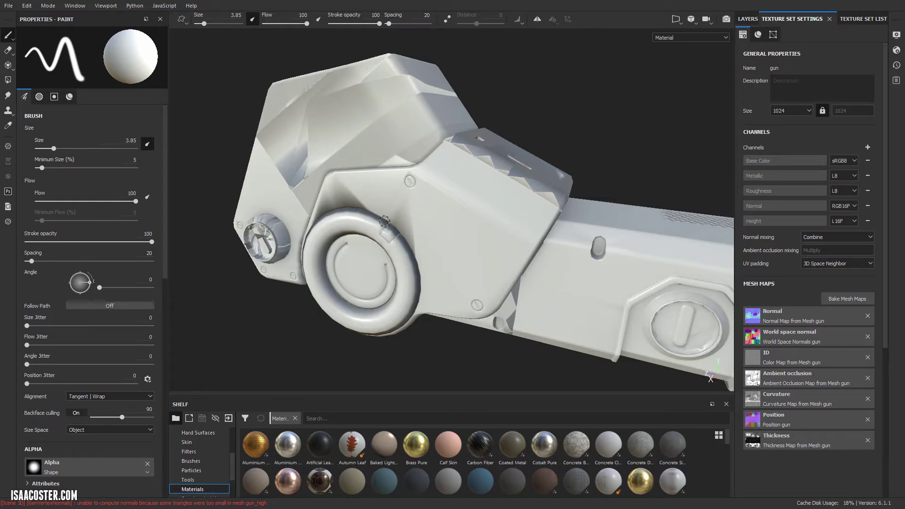
alt+drag(385, 221, 398, 246)
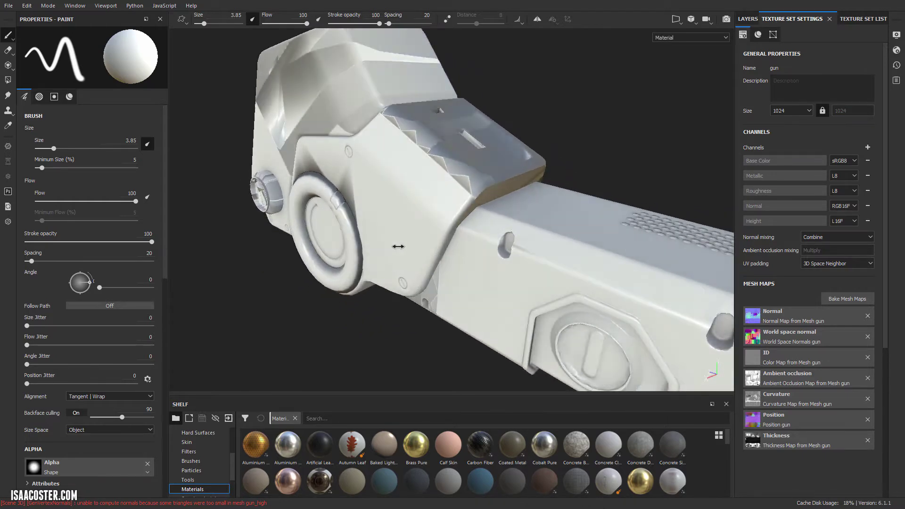
mouse_move(398, 246)
shift+right_down()
mouse_move(366, 240)
mouse_move(427, 246)
mouse_move(482, 266)
shift+right_up()
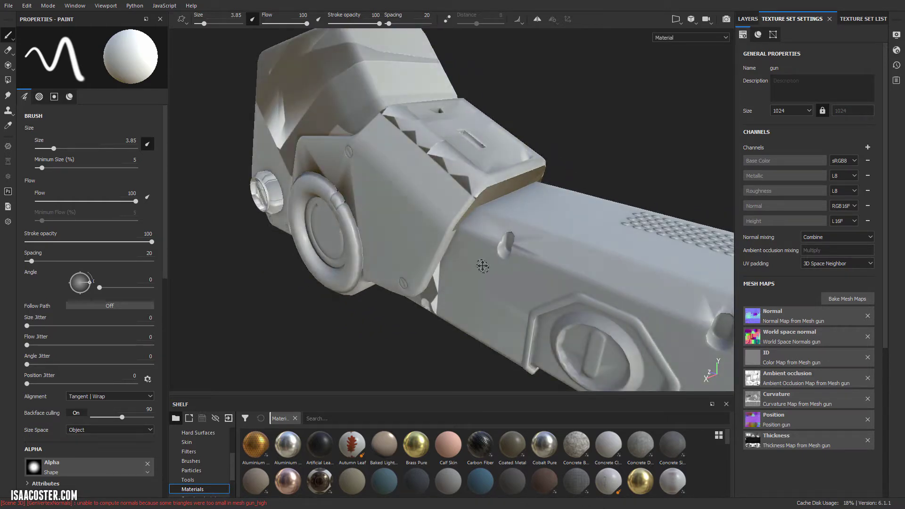
alt+drag(482, 265, 448, 209)
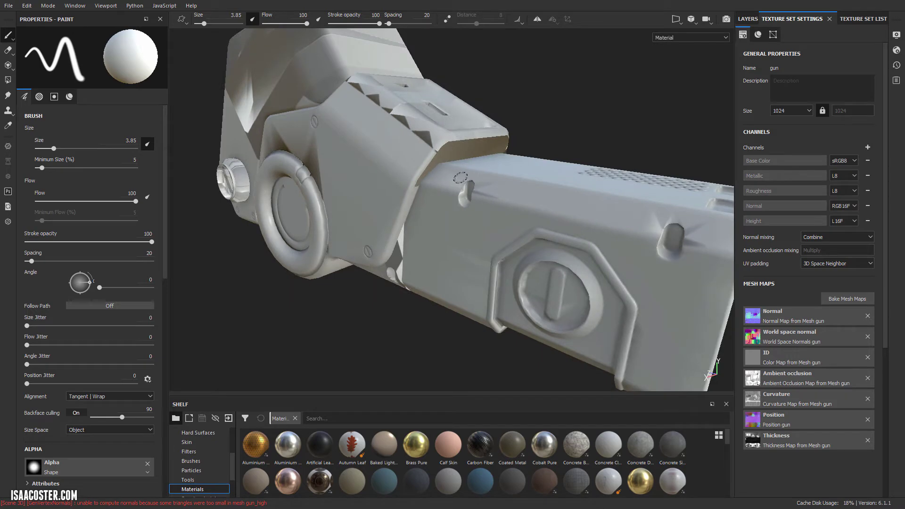
alt+drag(460, 177, 566, 199)
alt+drag(682, 227, 674, 213)
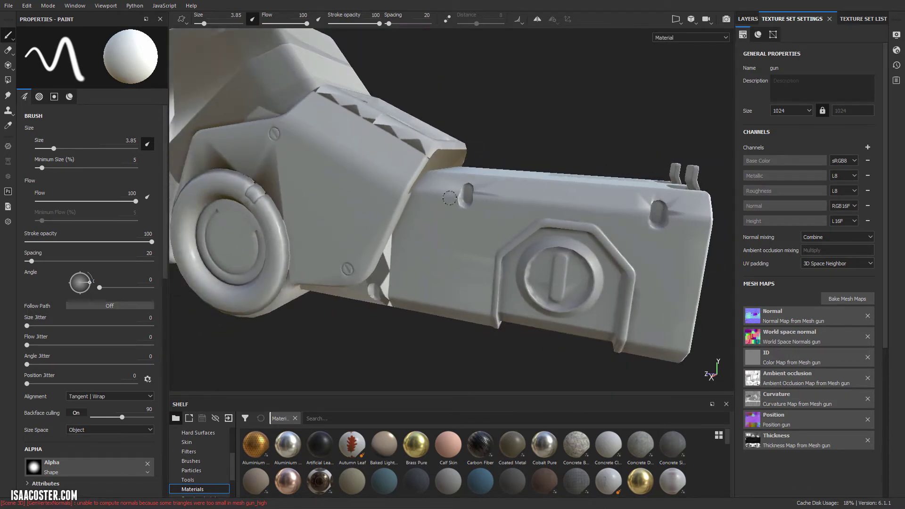
mouse_move(449, 198)
alt+mouse_down()
mouse_move(474, 198)
mouse_move(369, 178)
alt+mouse_up()
alt+drag(388, 214, 404, 234)
alt+drag(463, 226, 442, 214)
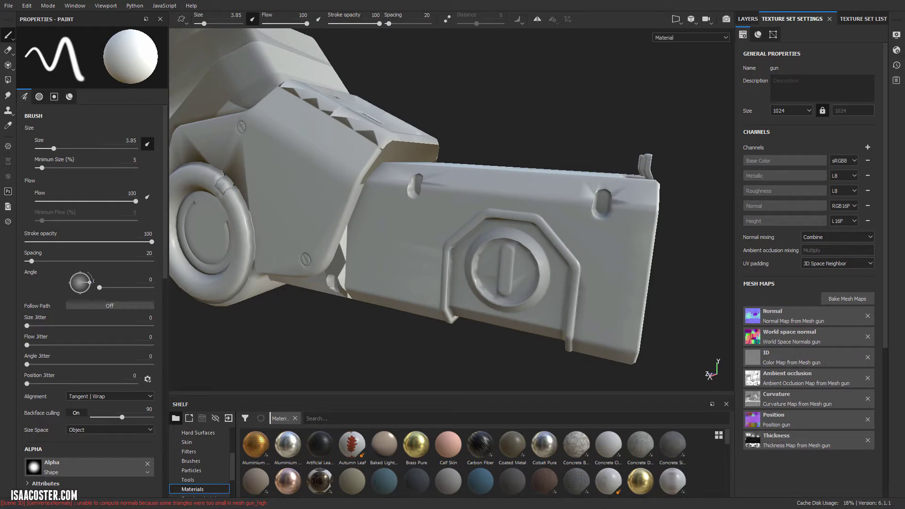
alt+drag(368, 325, 338, 282)
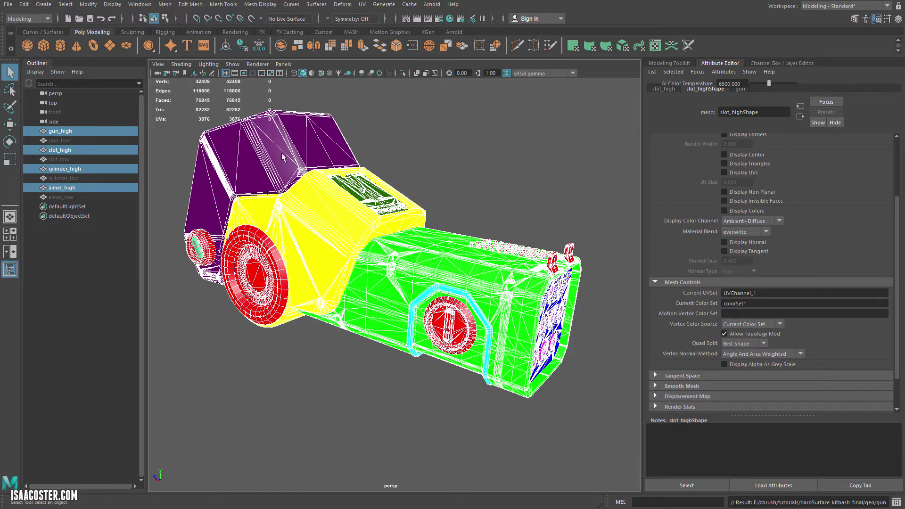
Step: Switch to Maya and review the FBX export options for the selected high-poly meshes, closing the dialog without exporting
click(8, 5)
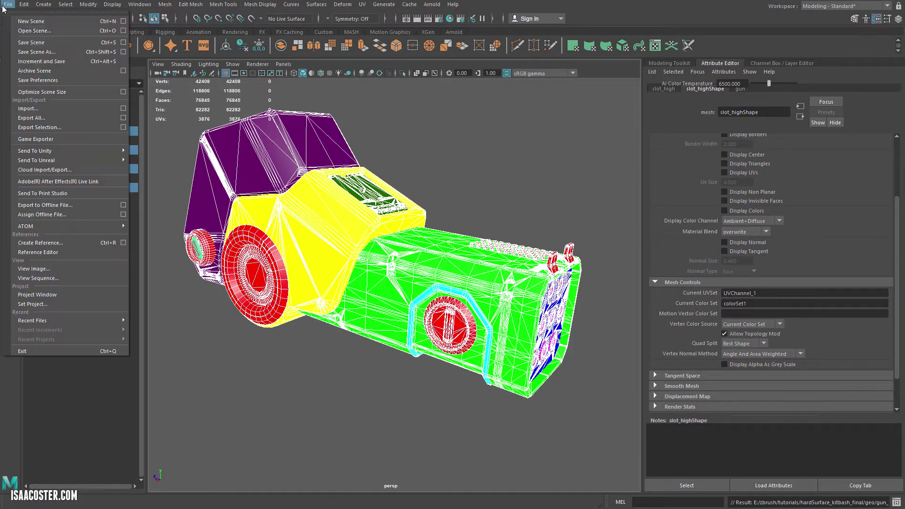
click(33, 124)
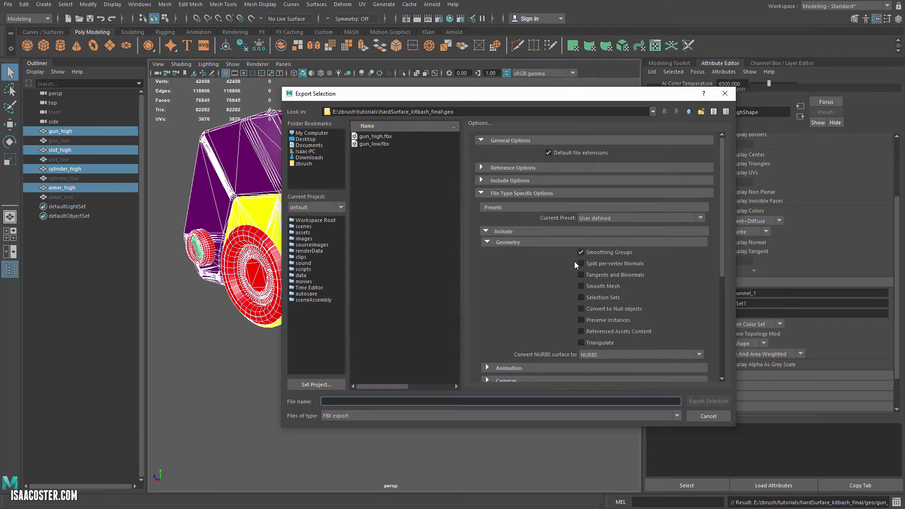
click(724, 94)
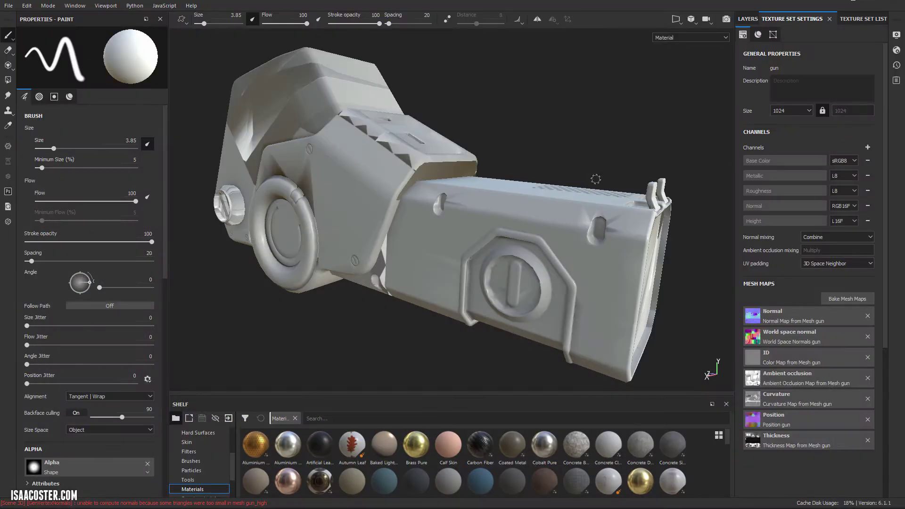
Step: Switch back to Substance Painter and display the gun's ID mesh map to examine its colours from several angles
mouse_move(595, 180)
alt+mouse_down()
mouse_move(559, 205)
mouse_move(510, 178)
mouse_move(460, 190)
alt+mouse_up()
mouse_move(404, 219)
alt+mouse_down()
mouse_move(386, 222)
mouse_move(464, 218)
alt+mouse_up()
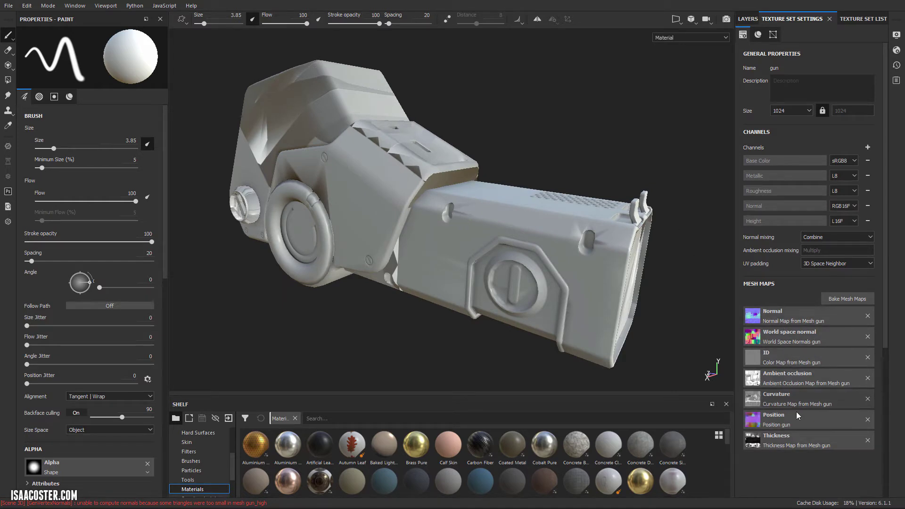
key(b)
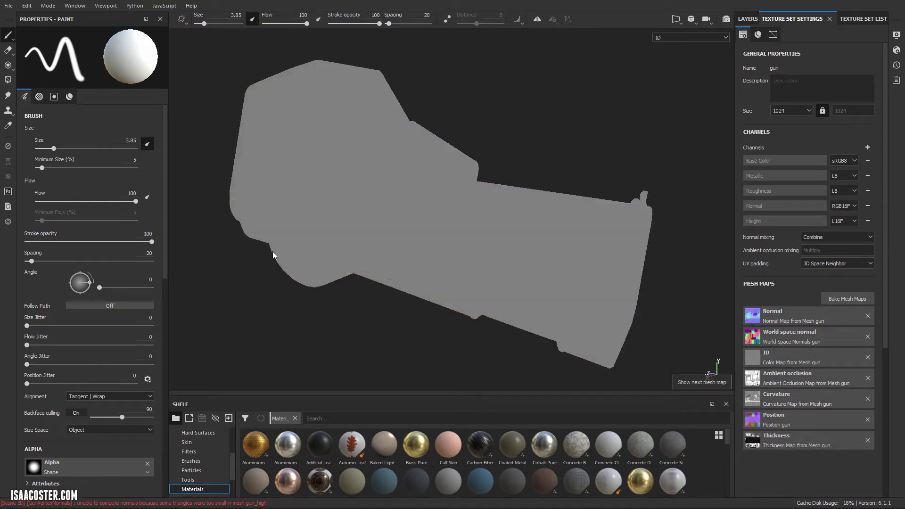
alt+drag(536, 152, 494, 136)
alt+middle_drag(490, 187, 440, 179)
alt+drag(441, 179, 498, 180)
alt+middle_drag(475, 188, 480, 189)
alt+drag(479, 189, 457, 208)
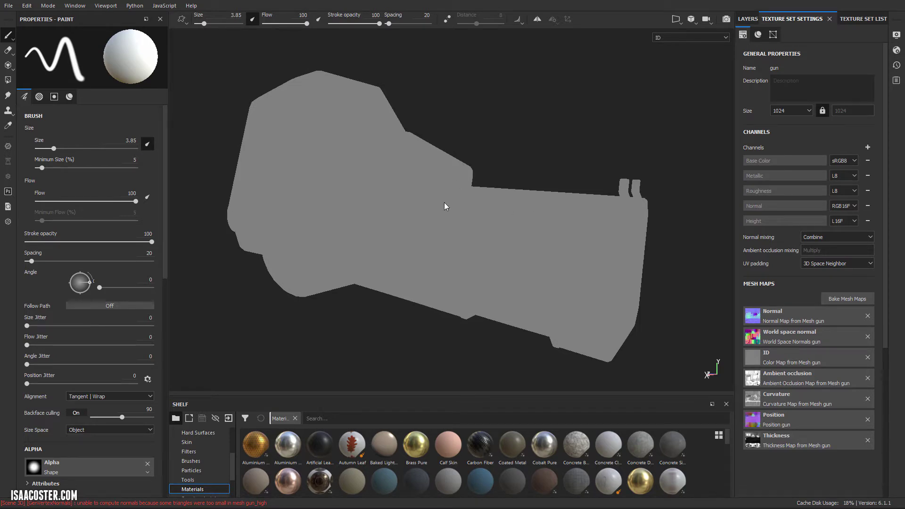
alt+drag(464, 197, 467, 223)
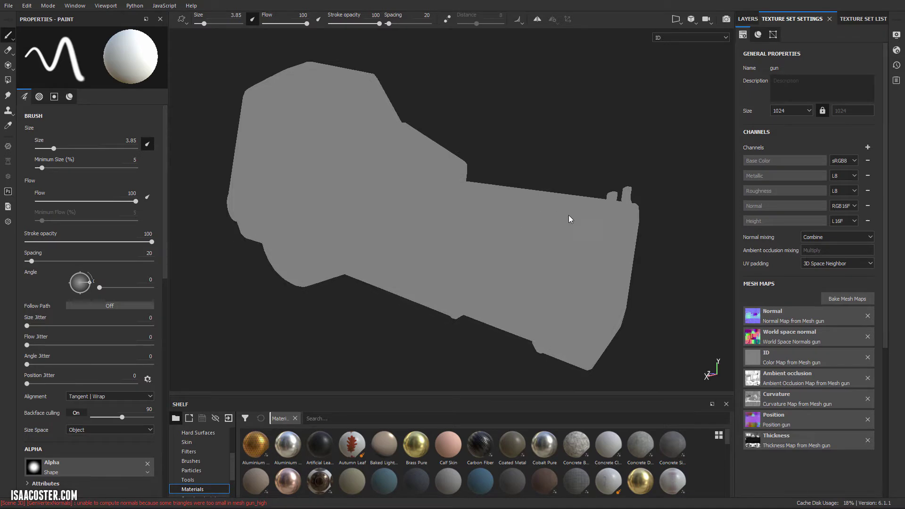
alt+drag(568, 215, 538, 227)
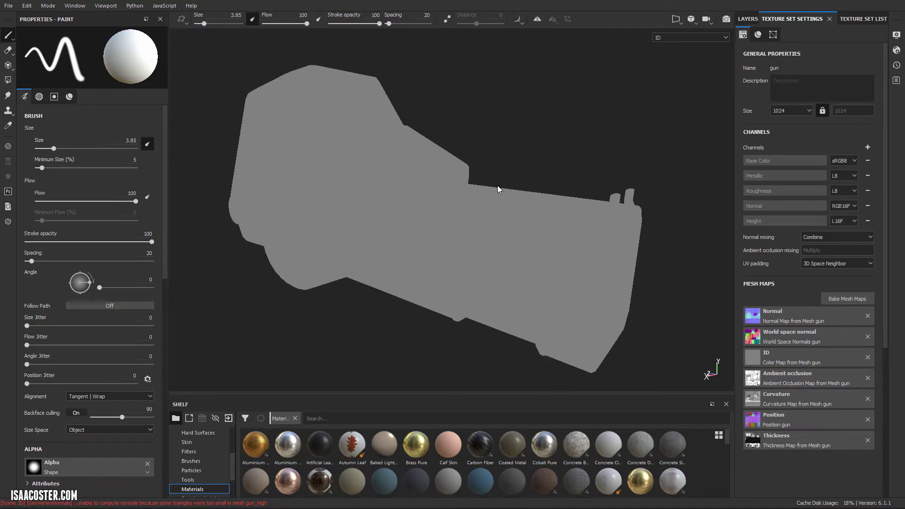
alt+drag(531, 236, 549, 232)
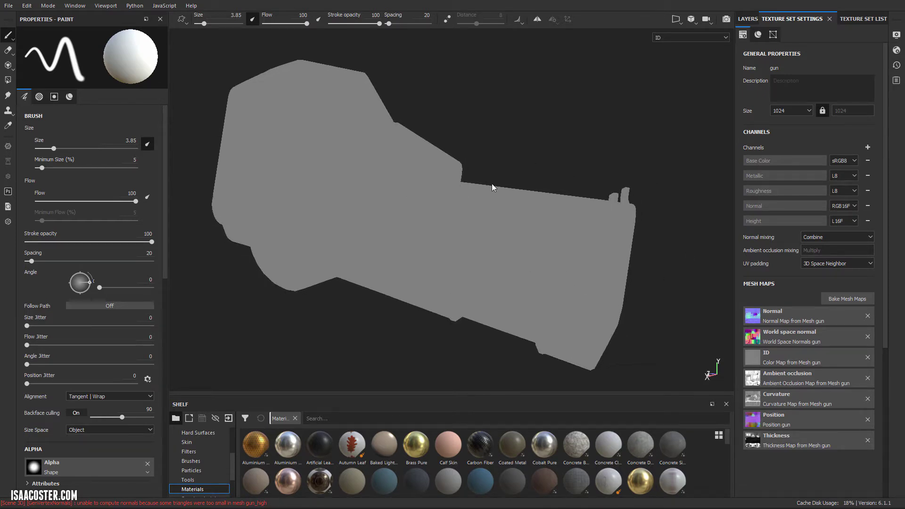
Step: Open the mesh map baking settings and exclude World space normal, Ambient occlusion, Curvature, Position and Thickness from the bake
click(851, 298)
drag(519, 233, 591, 231)
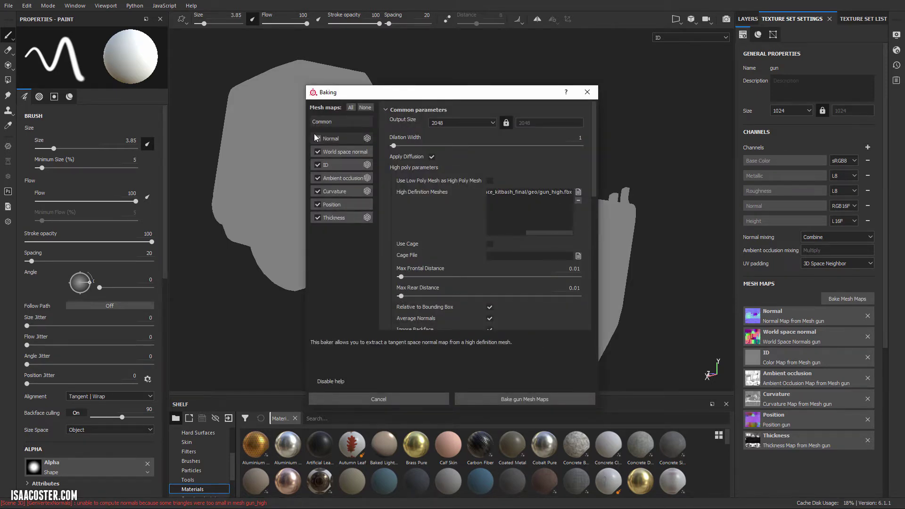
click(317, 151)
click(317, 177)
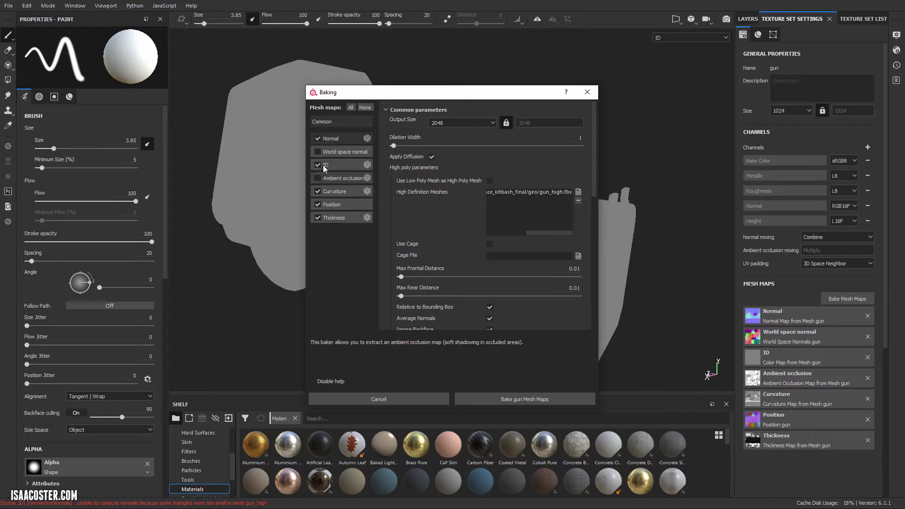
click(319, 191)
click(318, 204)
click(318, 218)
Step: Set the ID baker's colour source to Vertex Color
click(343, 164)
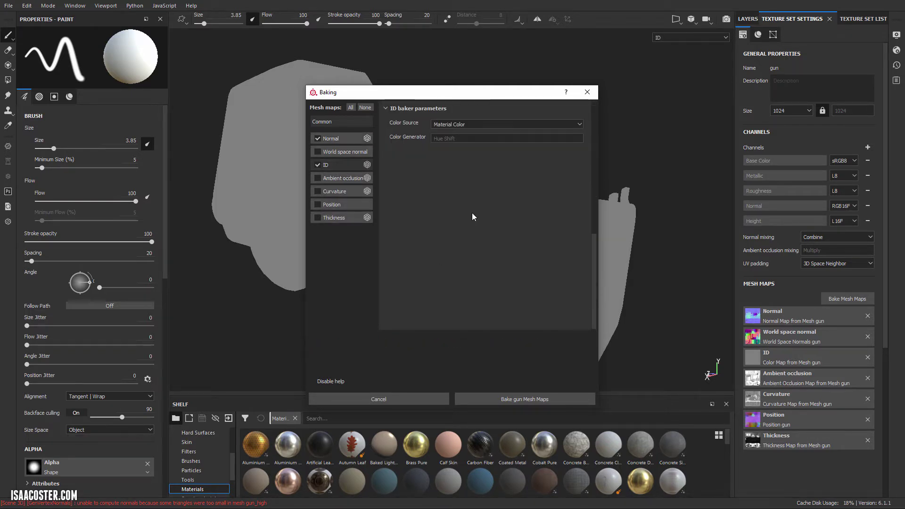
click(338, 140)
click(335, 153)
click(350, 165)
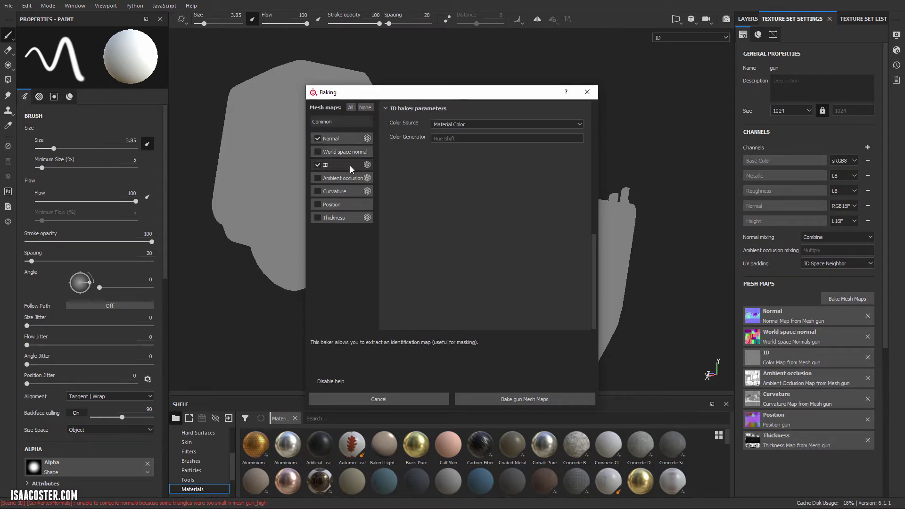
click(478, 126)
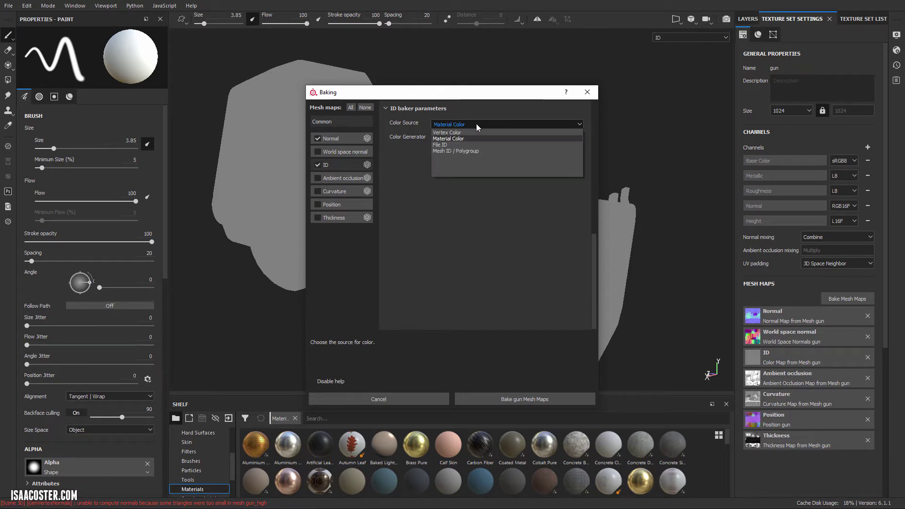
click(447, 133)
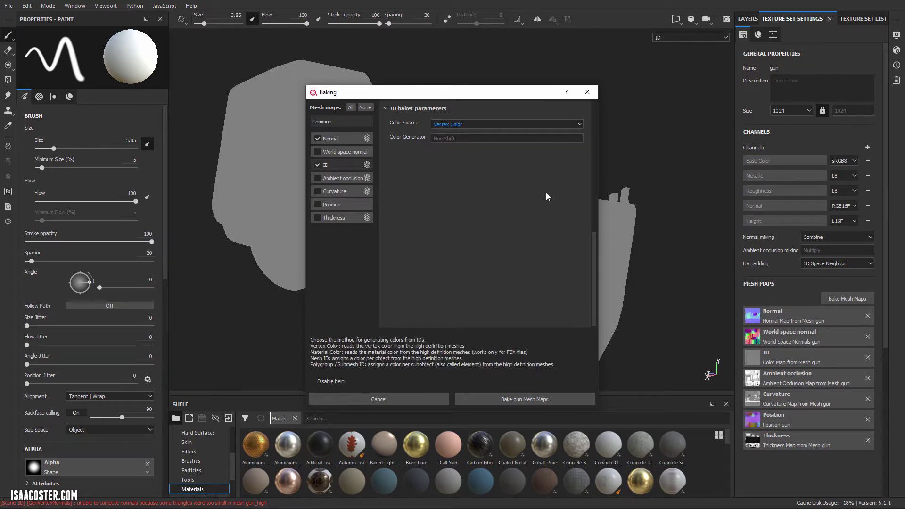
Step: Bake the gun's Normal and ID maps, inspect the ID colours, and return to the material view
click(516, 400)
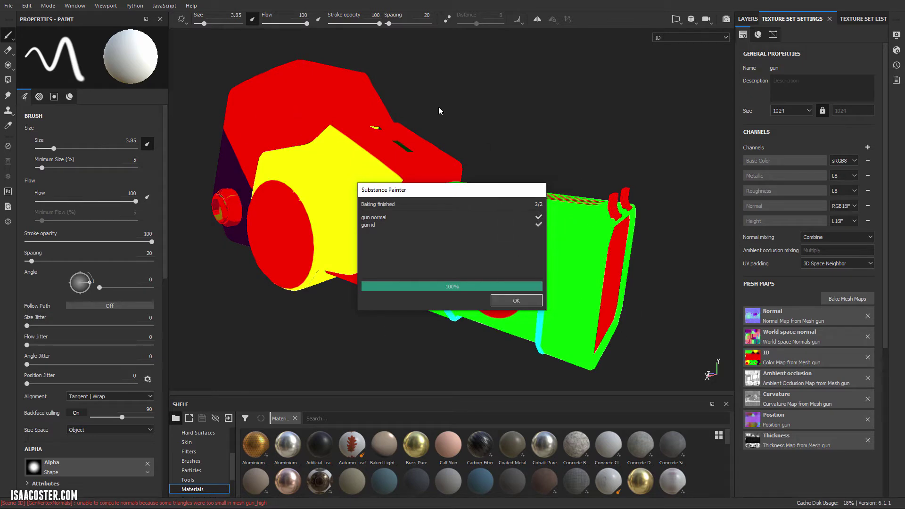
click(511, 300)
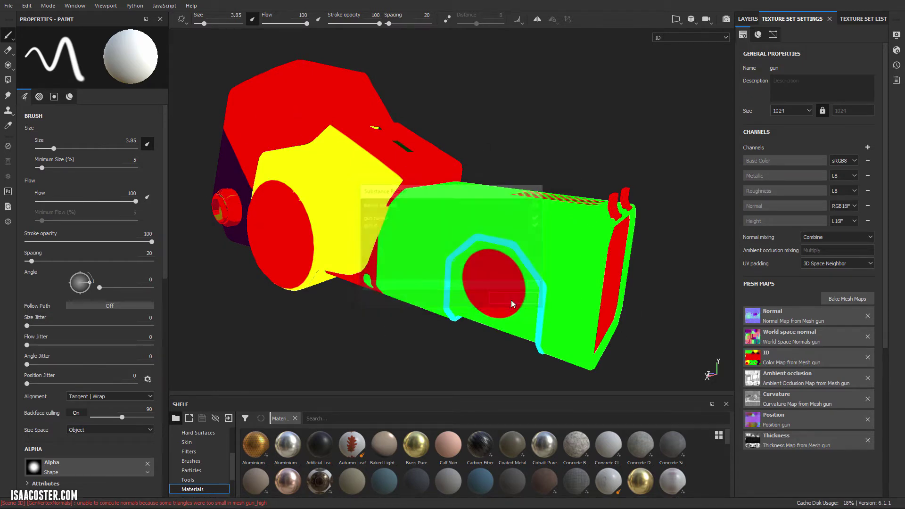
alt+drag(511, 300, 554, 258)
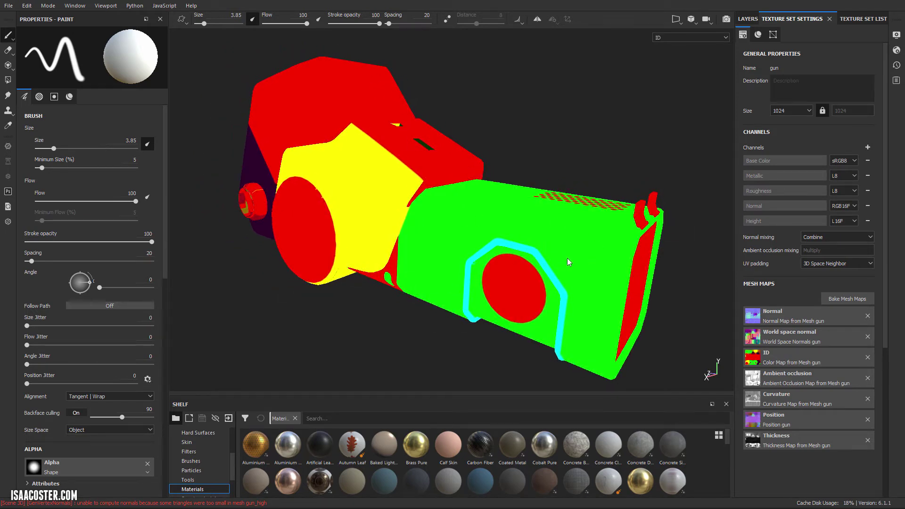
key(m)
alt+drag(518, 246, 486, 257)
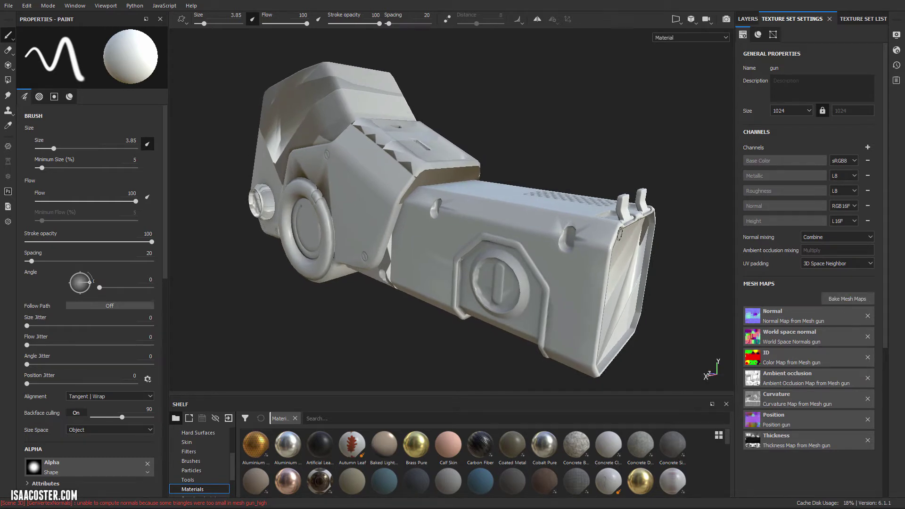
Step: Reopen the baking settings, exclude ID, and include World space normal, Ambient occlusion, Curvature, Position and Thickness alongside Normal
click(848, 299)
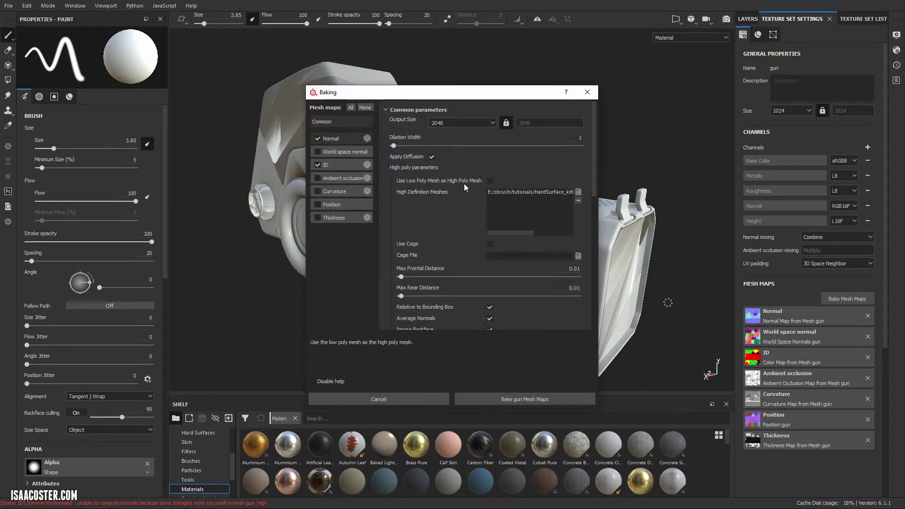
click(315, 139)
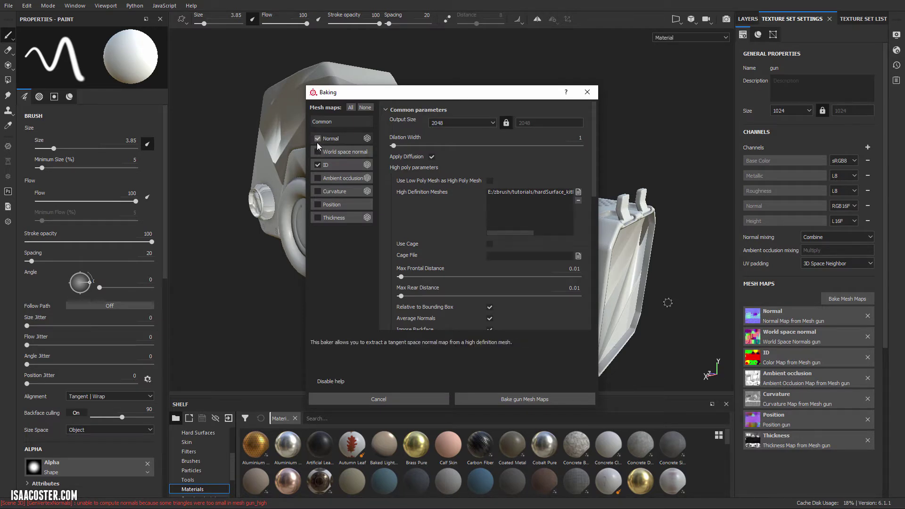
click(318, 152)
click(317, 164)
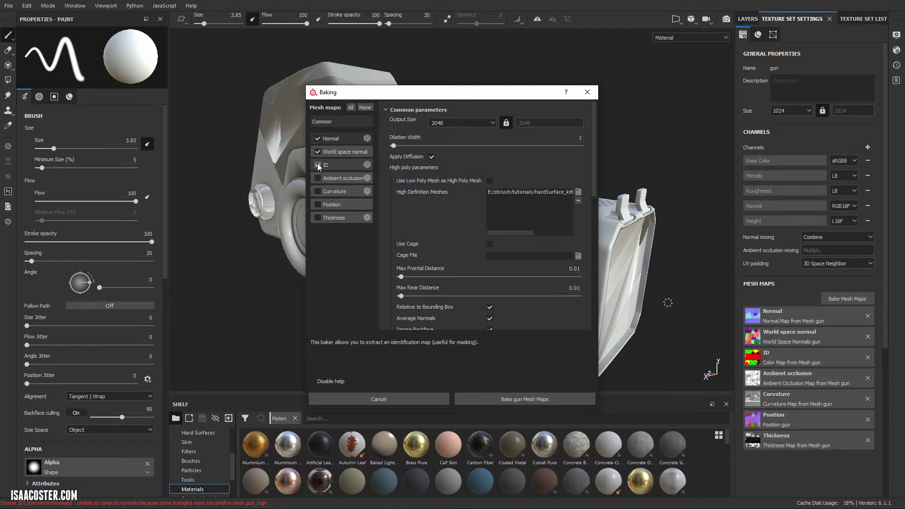
click(321, 178)
click(318, 191)
click(318, 204)
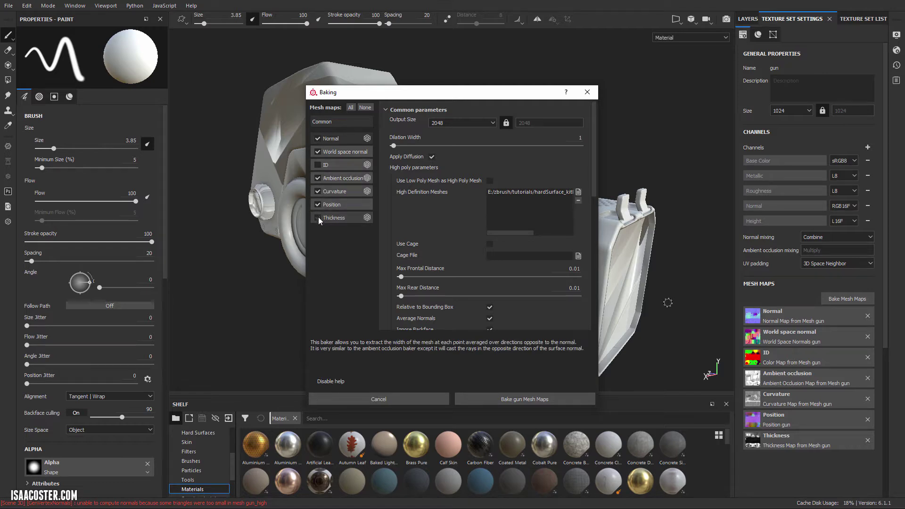
click(317, 218)
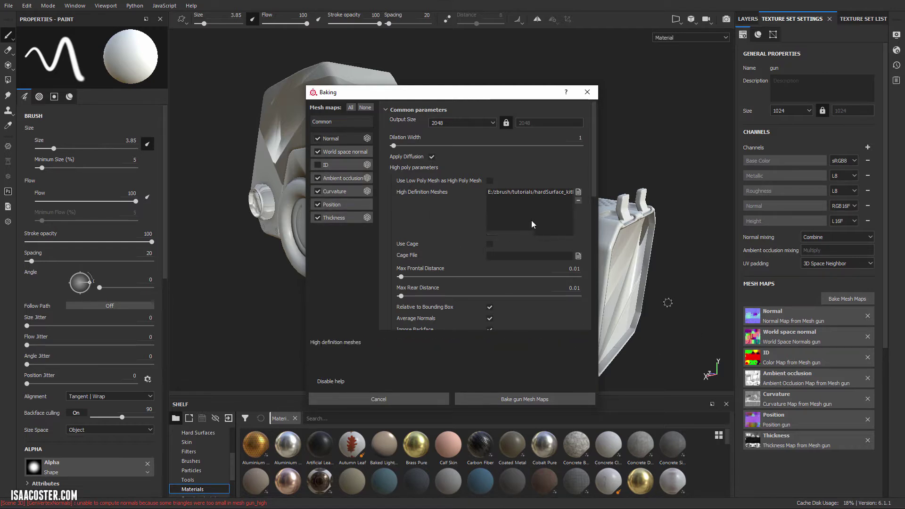
Step: Replace the high definition mesh gun_high.fbx in the baking settings with gun_high.obj from the geo folder
drag(520, 233, 586, 231)
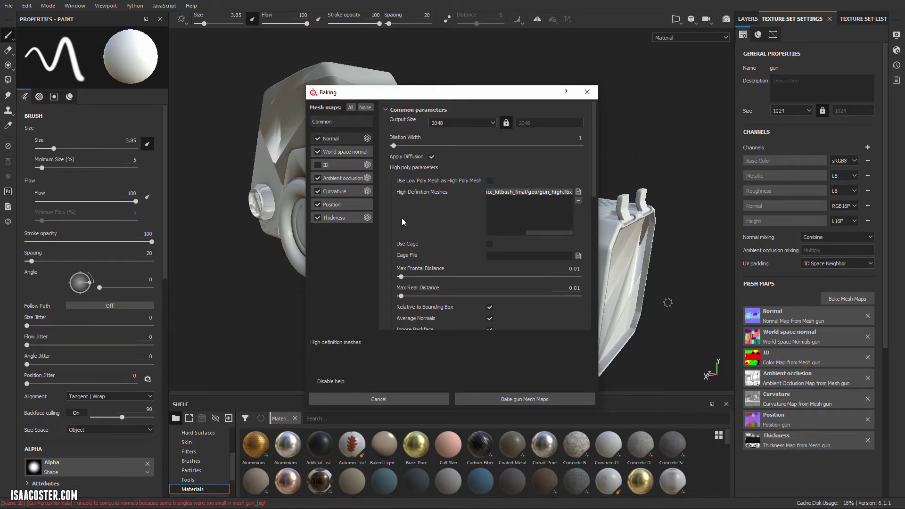
click(577, 200)
click(578, 191)
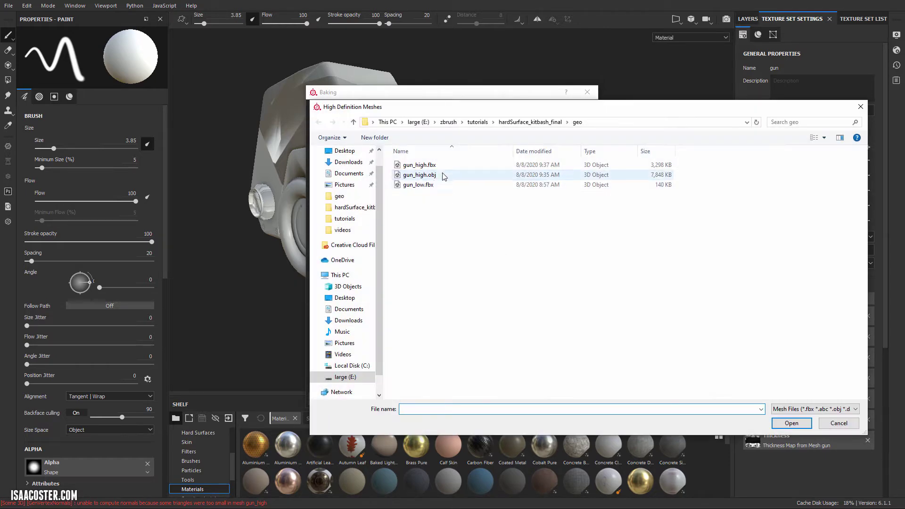
click(440, 175)
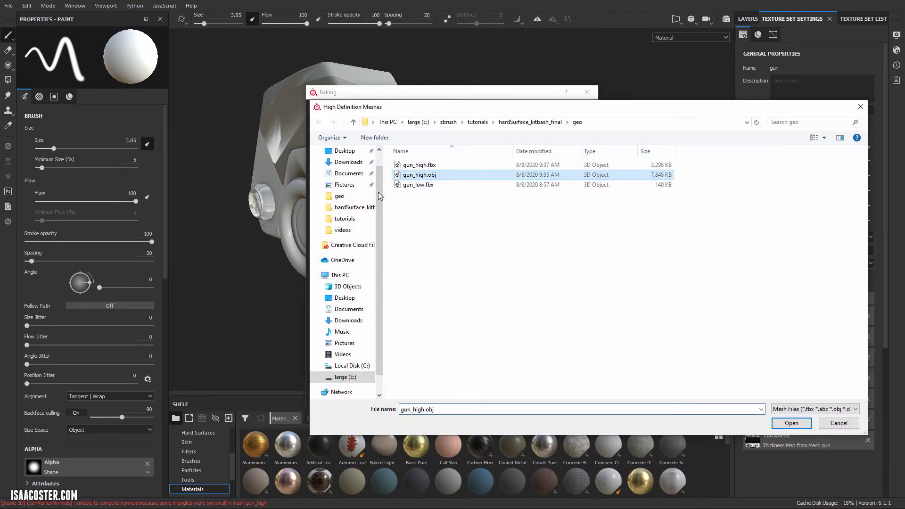
click(791, 423)
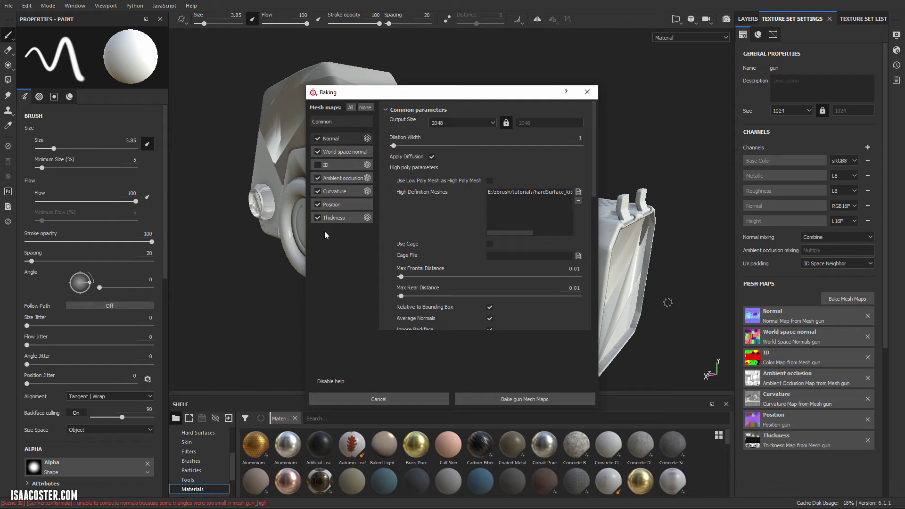
Step: Bake the gun's selected mesh maps with the By Mesh Name matching settings, and inspect the shading from several angles
scroll(477, 244, down, 2)
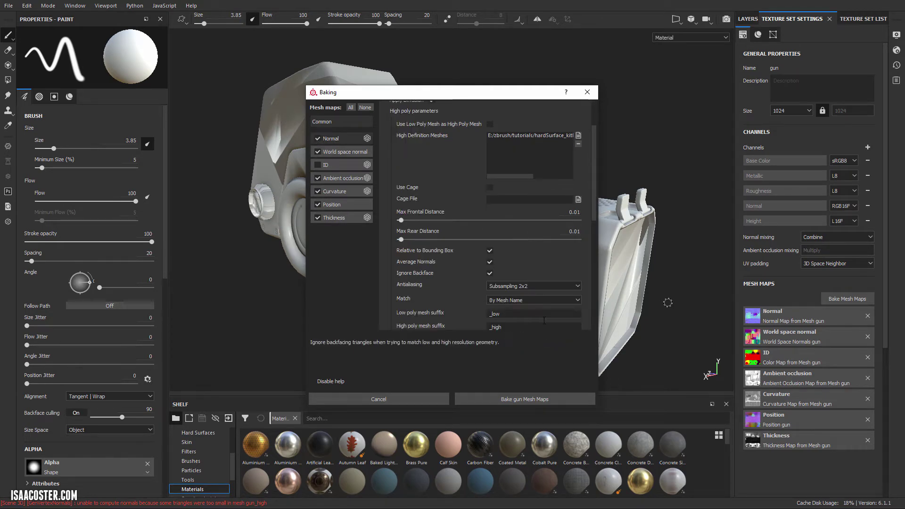
drag(407, 99, 612, 75)
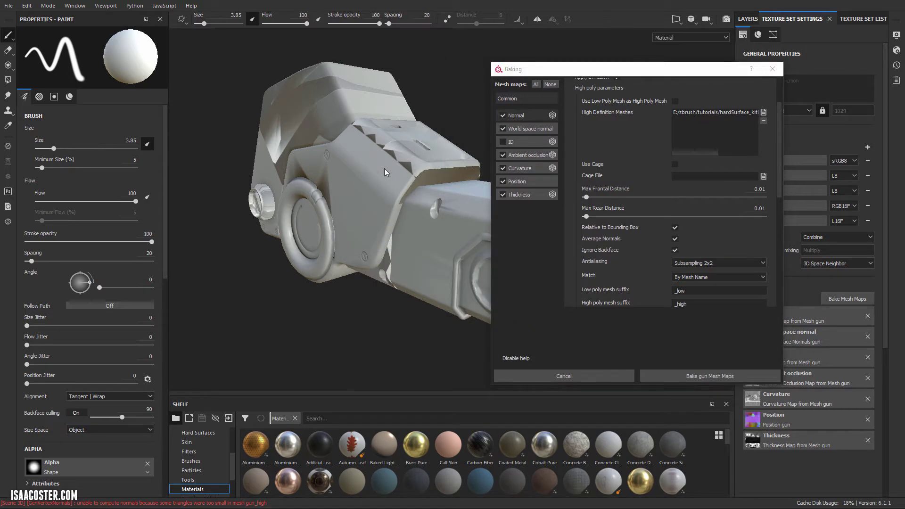
click(705, 375)
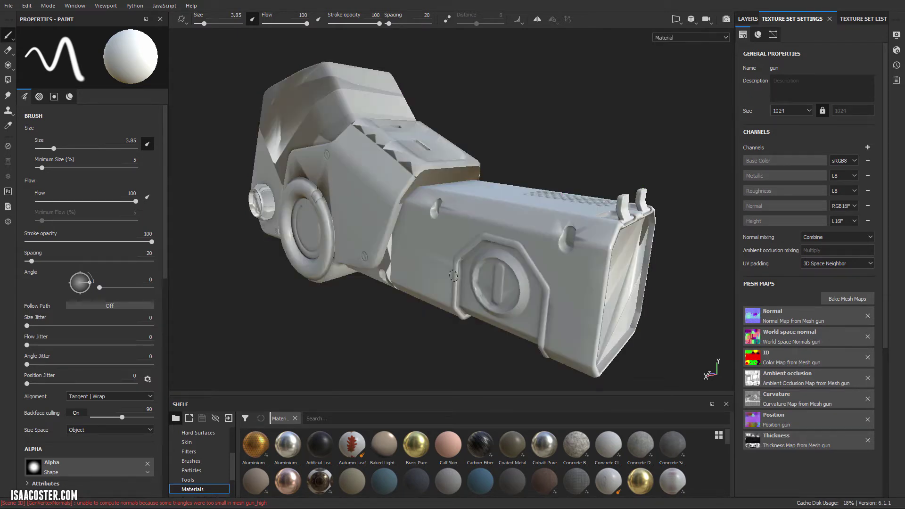
mouse_move(321, 183)
alt+mouse_down()
mouse_move(279, 181)
mouse_move(340, 197)
mouse_move(353, 211)
mouse_move(336, 212)
alt+mouse_up()
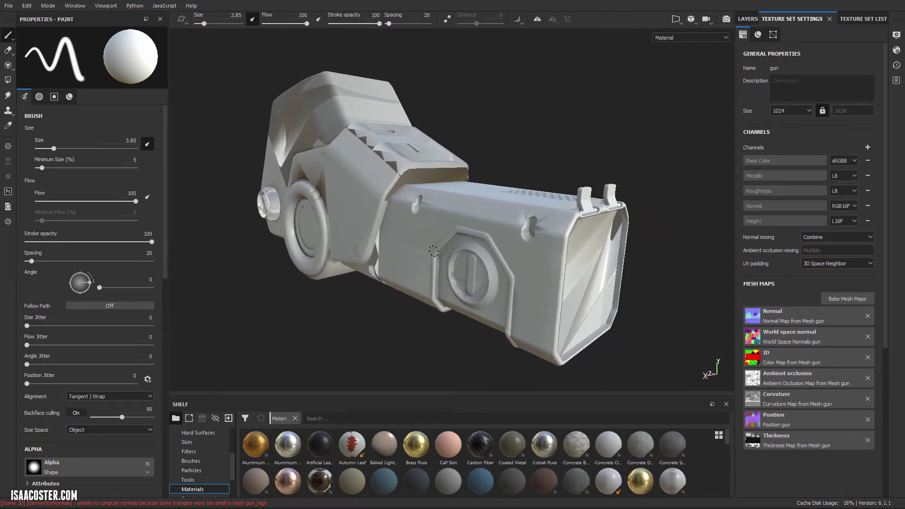
alt+drag(428, 248, 417, 244)
mouse_move(364, 105)
alt+mouse_down()
mouse_move(475, 133)
mouse_move(477, 154)
alt+mouse_up()
alt+drag(207, 230, 378, 231)
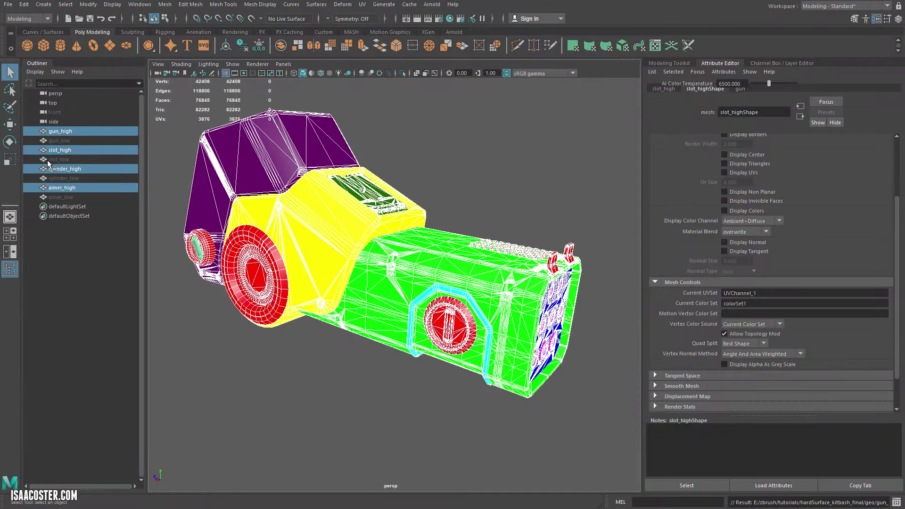
Step: In Maya, hide the four high-poly meshes and show gun_low, slot_low, cylinder_low and aimer_low
key(ctrl+h)
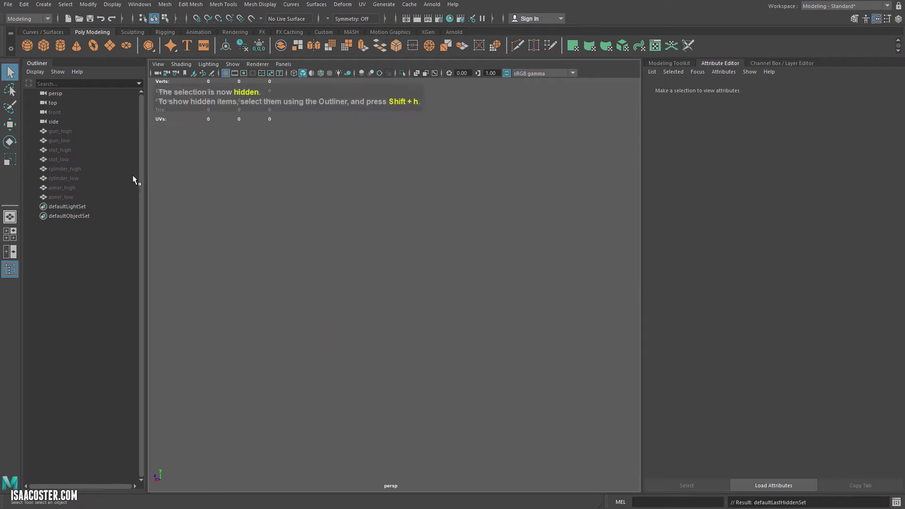
click(66, 141)
ctrl+click(63, 159)
ctrl+click(73, 178)
ctrl+click(71, 197)
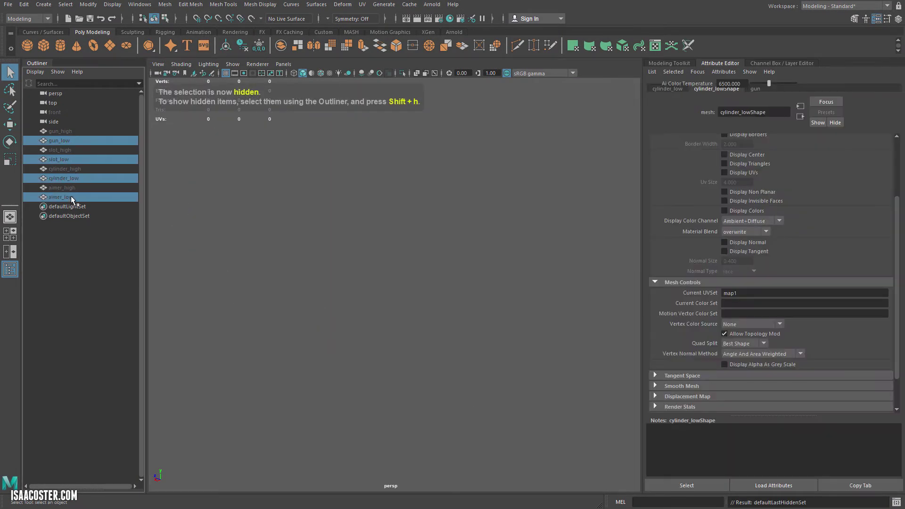
key(shift+h)
alt+drag(309, 307, 348, 306)
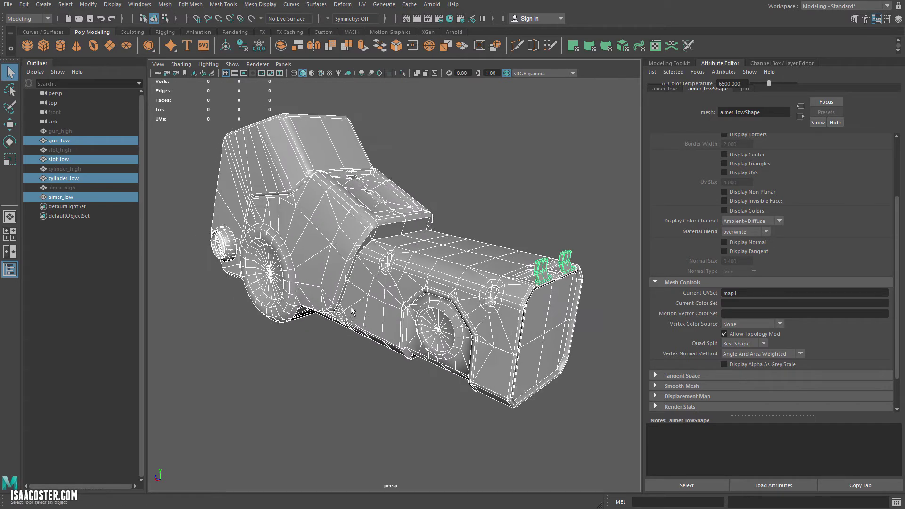
alt+right_drag(348, 306, 333, 273)
alt+middle_drag(333, 272, 337, 274)
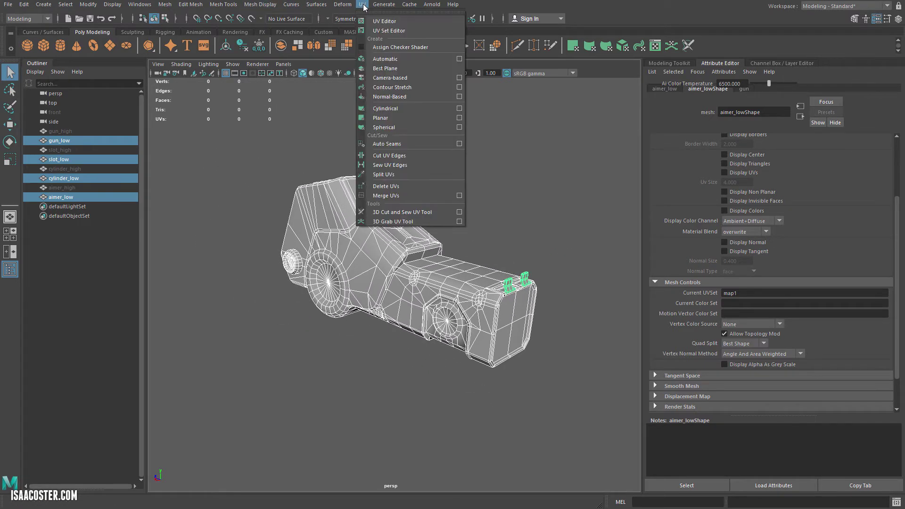
Step: Open the UV Editor for the four low-poly meshes and place it beside the model
click(384, 21)
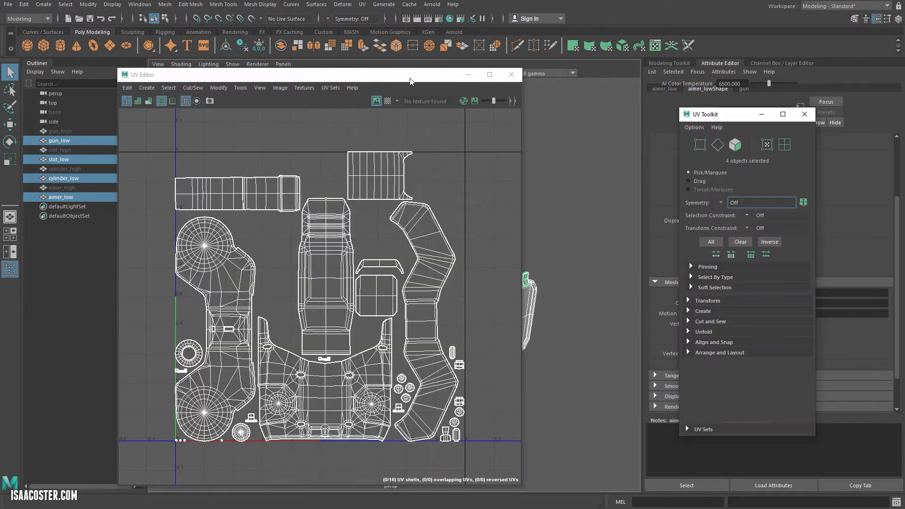
drag(410, 81, 313, 69)
alt+drag(490, 153, 539, 144)
Step: Switch to Substance Painter and show the gun's 3D and 2D views side by side to compare its UV layout
key(alt+Tab)
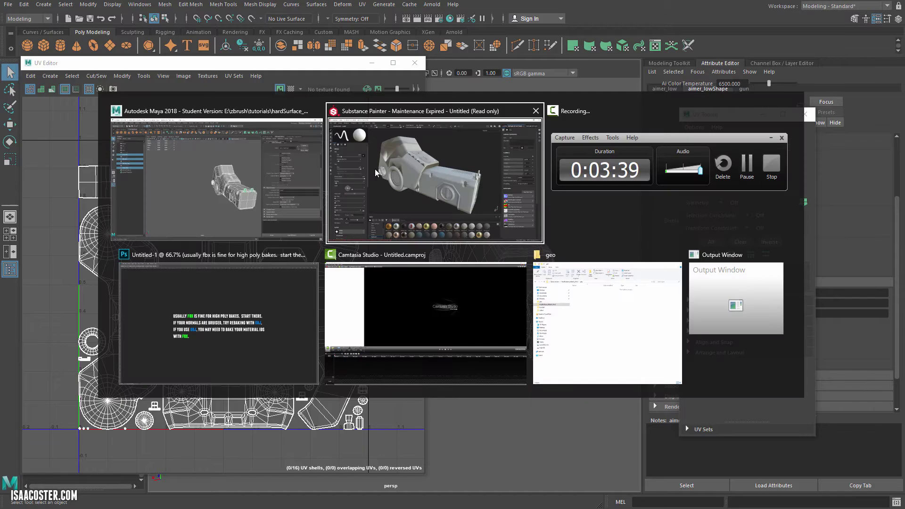
click(405, 173)
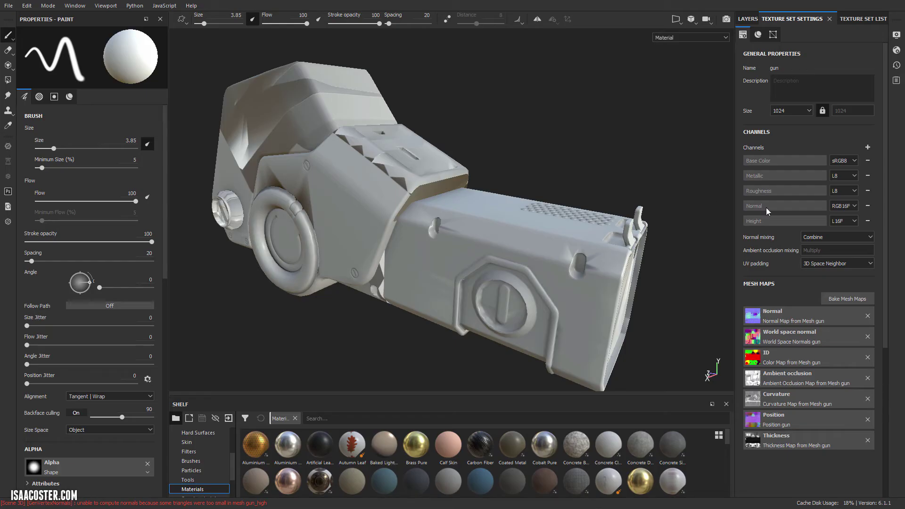
click(677, 19)
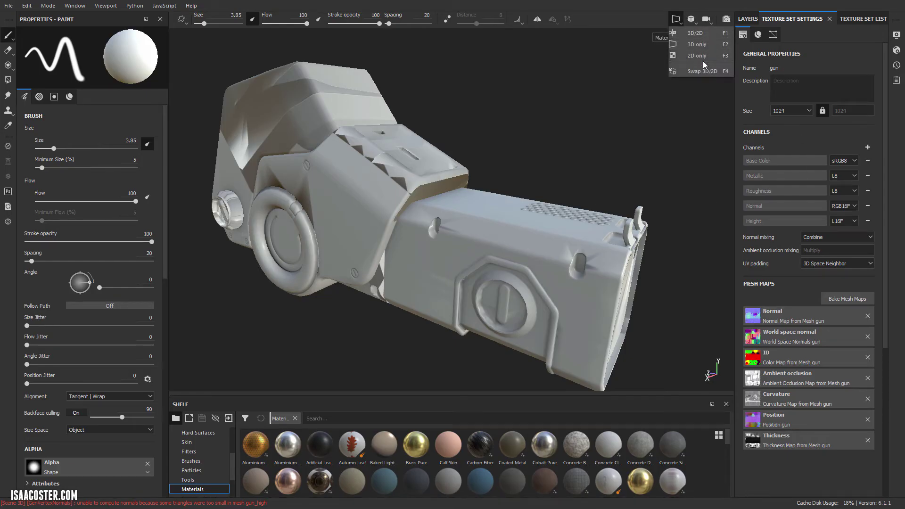
click(696, 33)
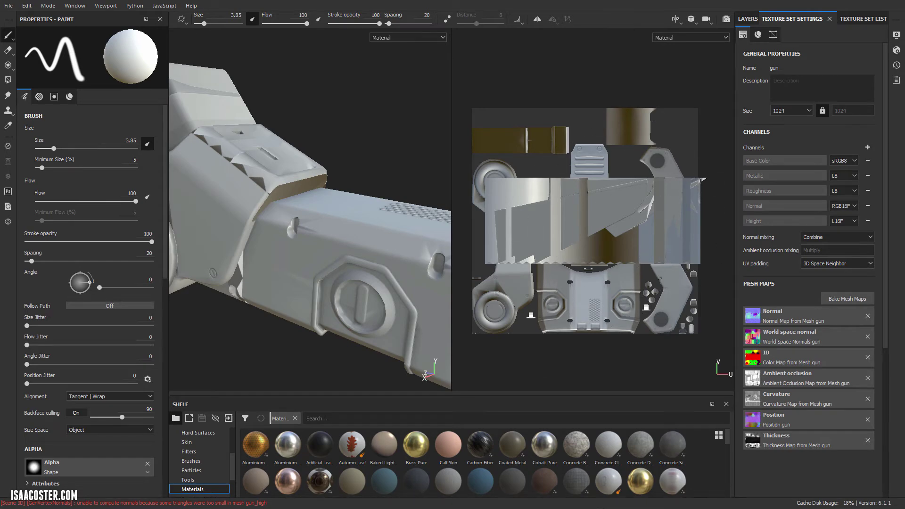
scroll(400, 253, down, 3)
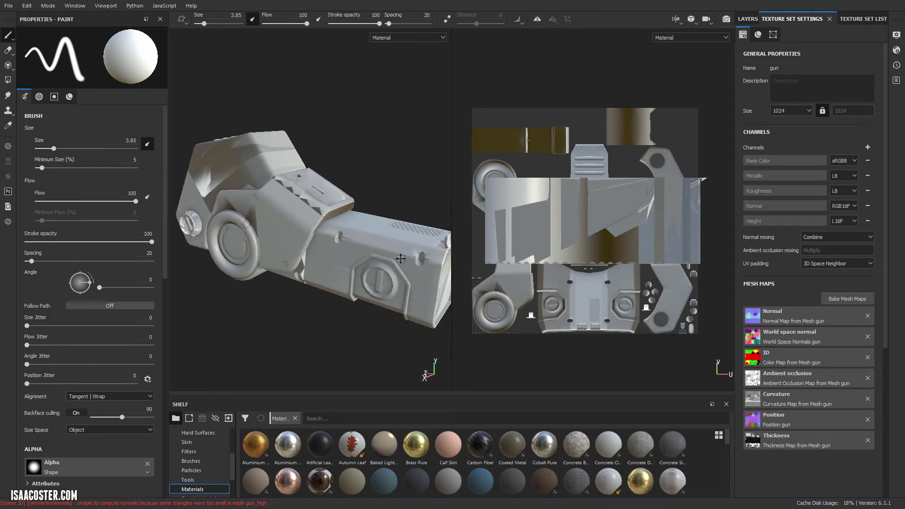
alt+drag(400, 258, 424, 260)
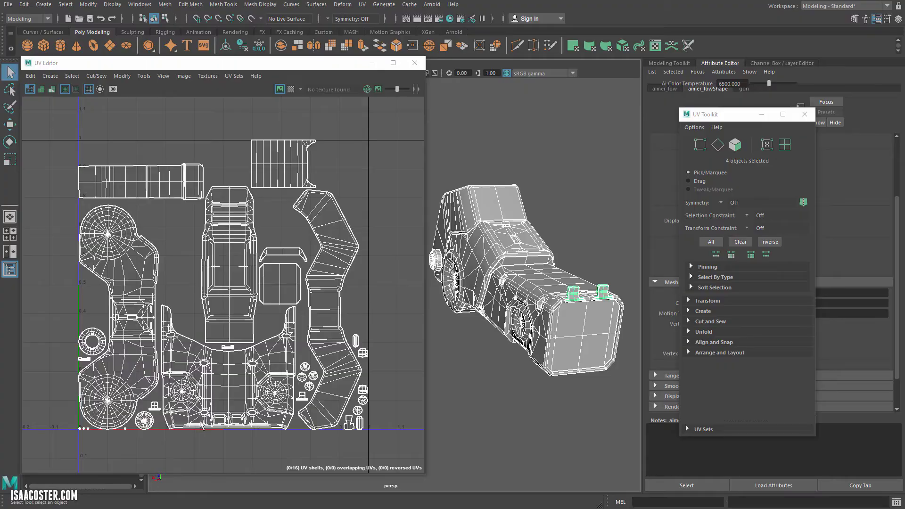
Step: Return to Maya, open the UV Set Editor for the selected low-poly meshes, and place it clear of the model
alt+drag(464, 289, 483, 290)
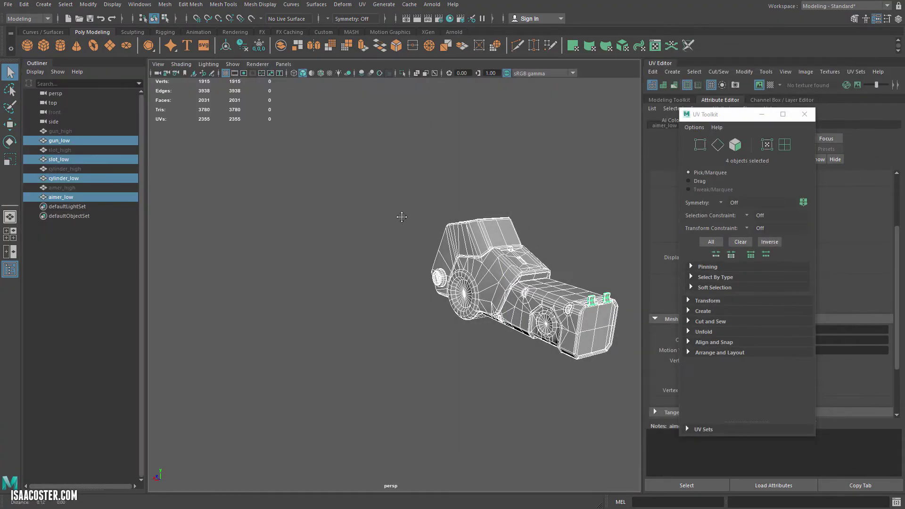
alt+middle_drag(402, 217, 282, 208)
alt+drag(281, 208, 293, 209)
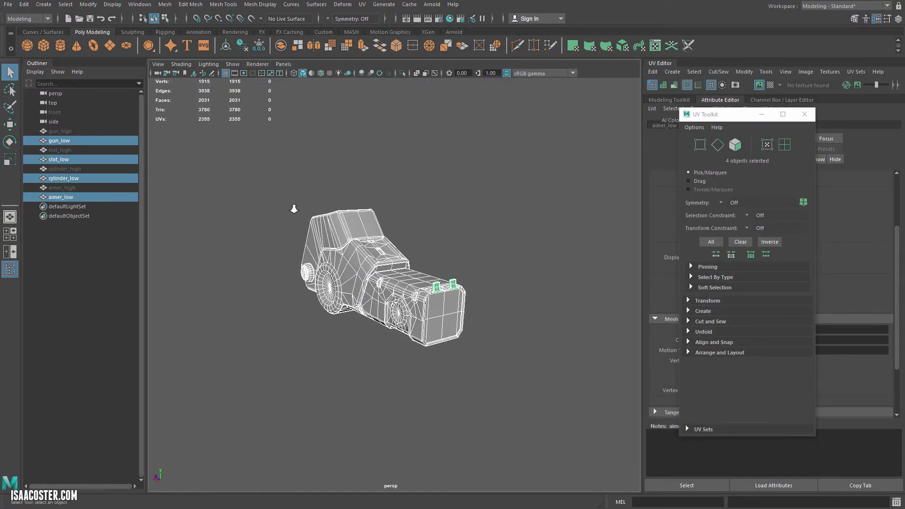
scroll(293, 208, up, 2)
click(363, 4)
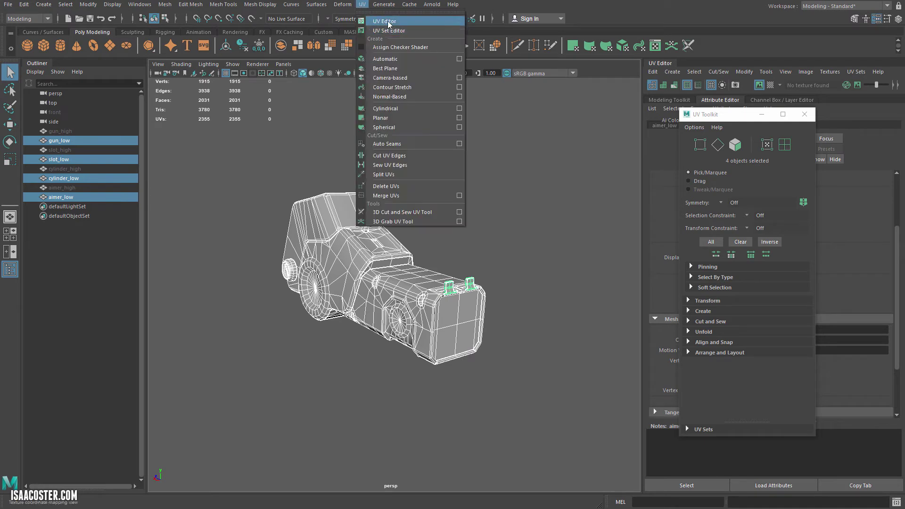
click(362, 5)
click(367, 5)
click(384, 31)
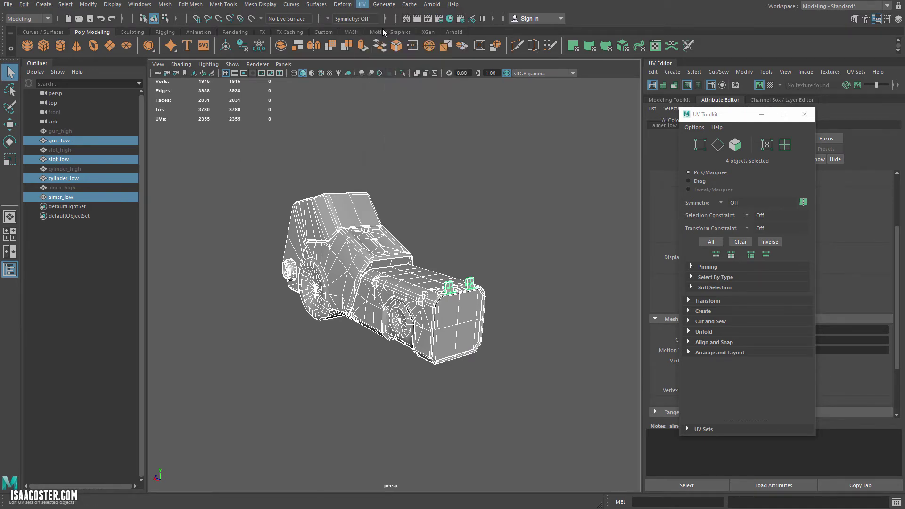
drag(280, 36, 124, 219)
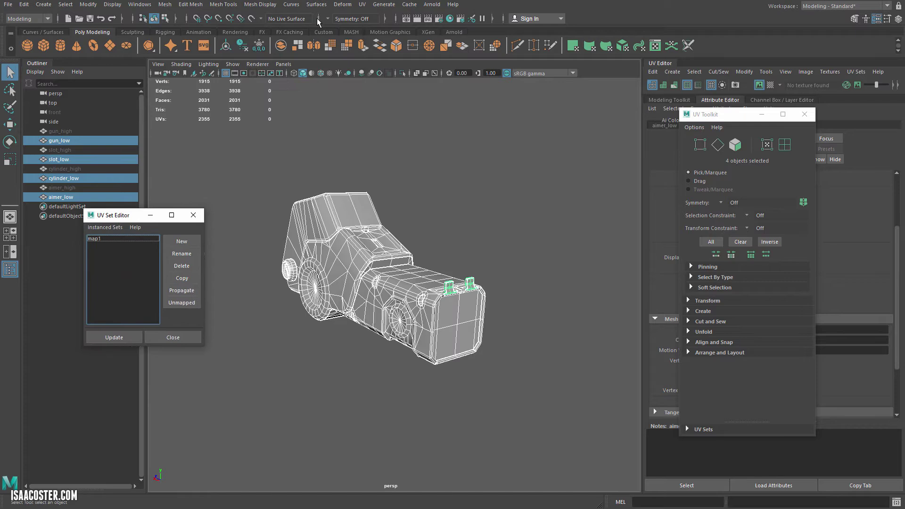
Step: Restore the UV Editor as a floating window and arrange it next to the UV Set Editor
click(361, 7)
click(363, 6)
click(363, 6)
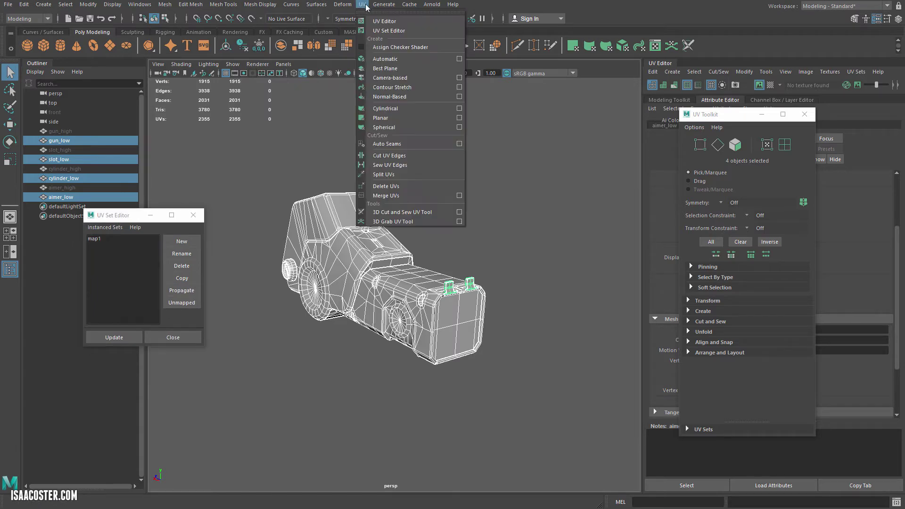
click(411, 4)
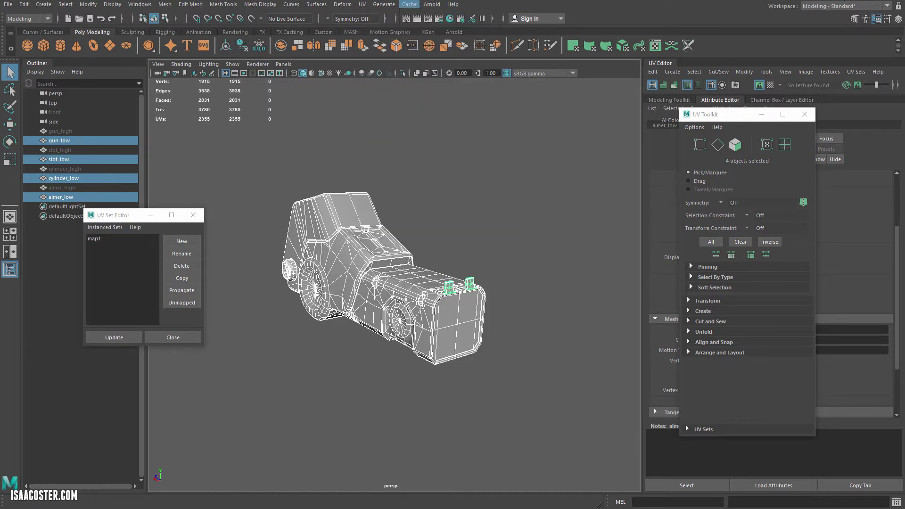
drag(660, 66, 302, 76)
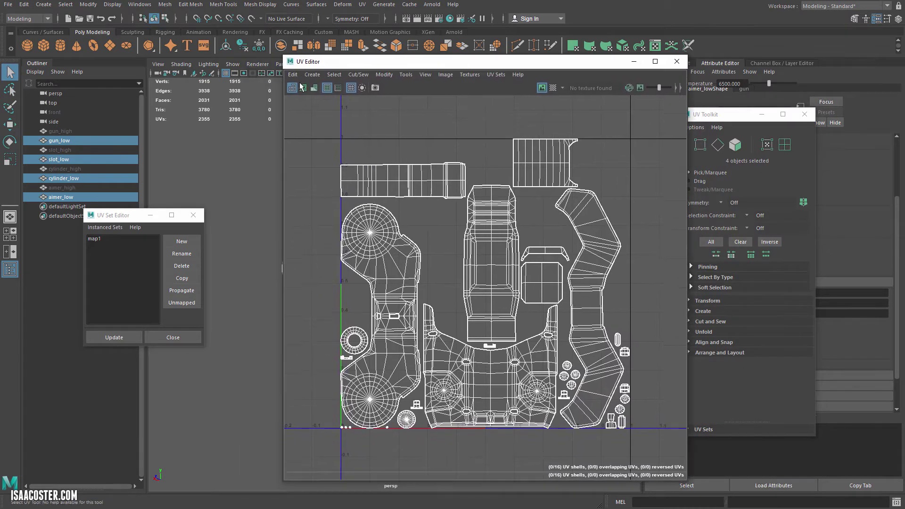
drag(120, 218, 113, 240)
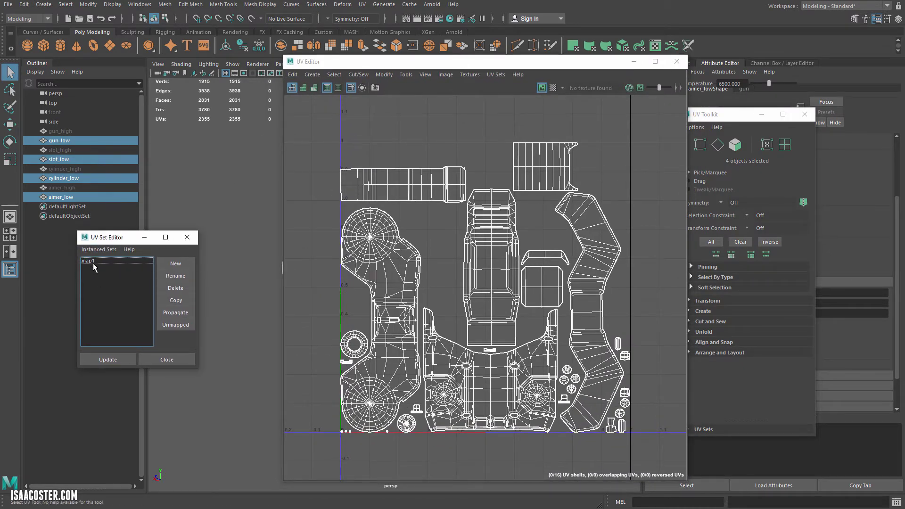
drag(410, 64, 405, 64)
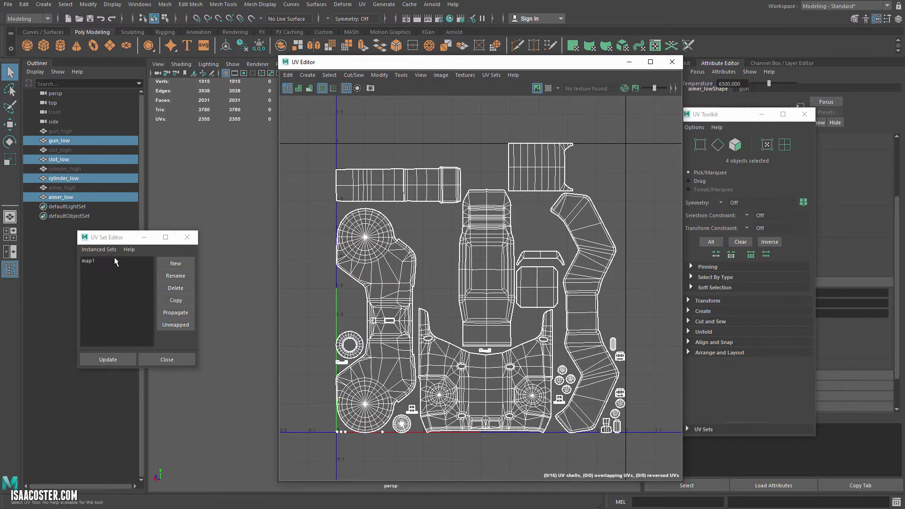
Step: Check the UV sets of each low-poly mesh, and display the UVChannel_1 layout of cylinder_low
click(66, 141)
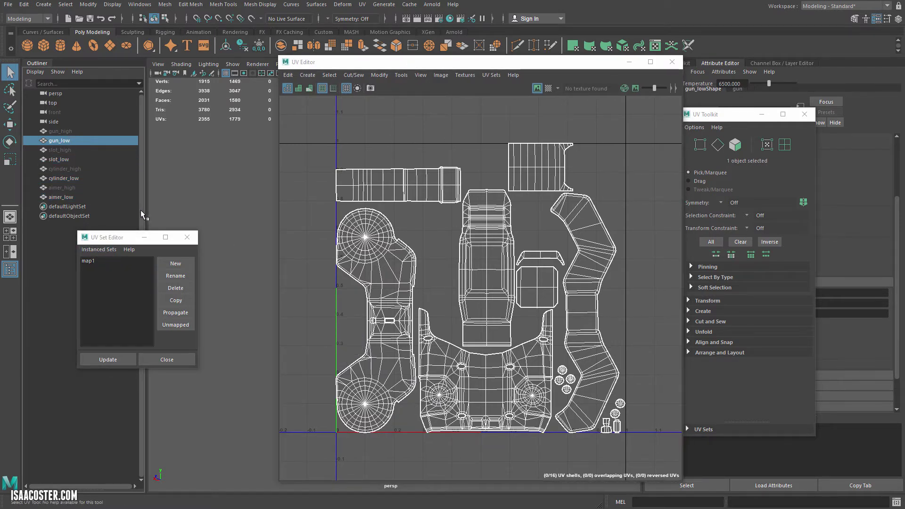
click(59, 159)
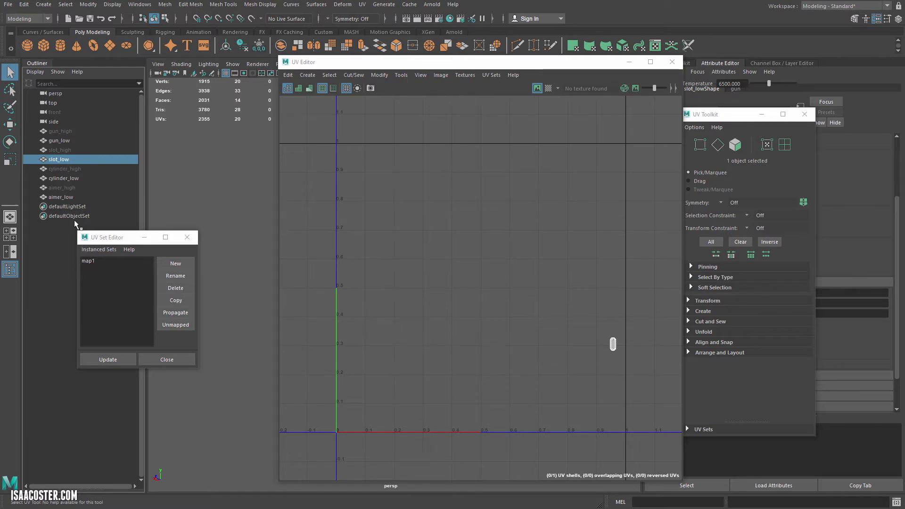
click(64, 179)
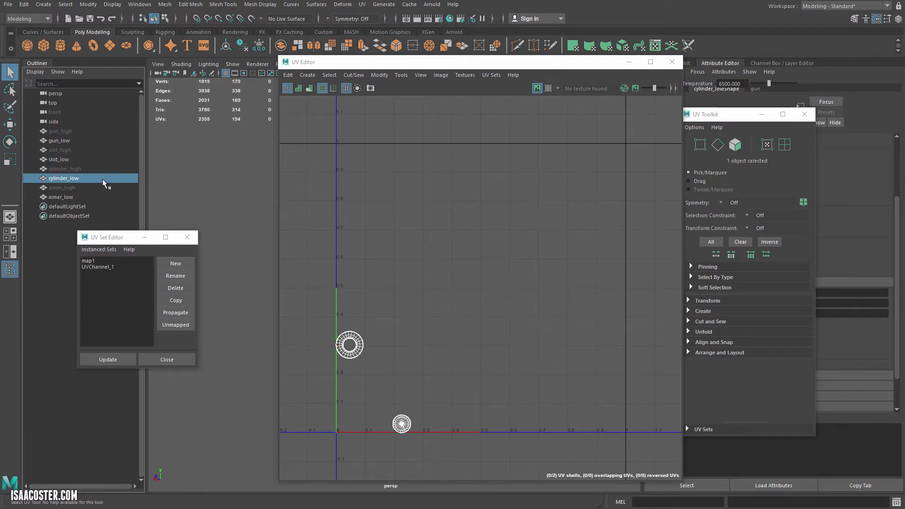
click(102, 267)
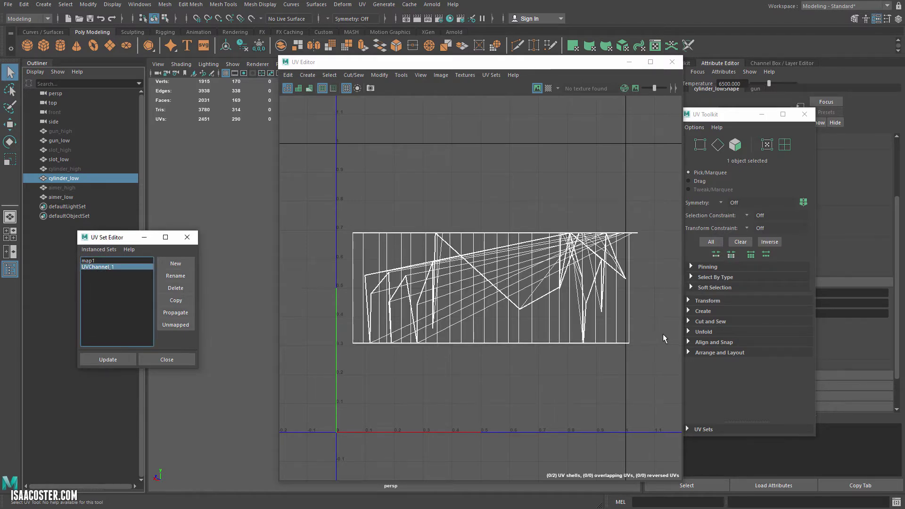
click(58, 196)
click(62, 178)
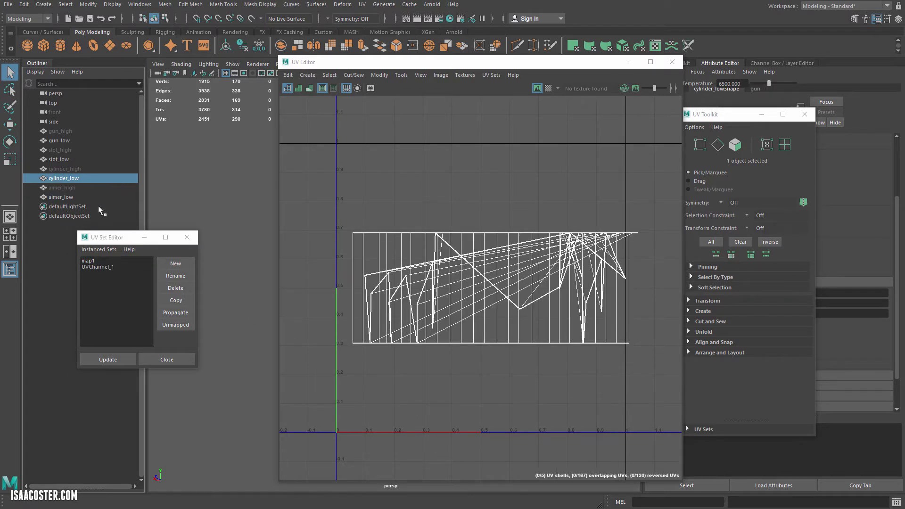
Step: Delete the UVChannel_1 set from cylinder_low, and check the UV sets of aimer_low, slot_low and gun_low
click(105, 267)
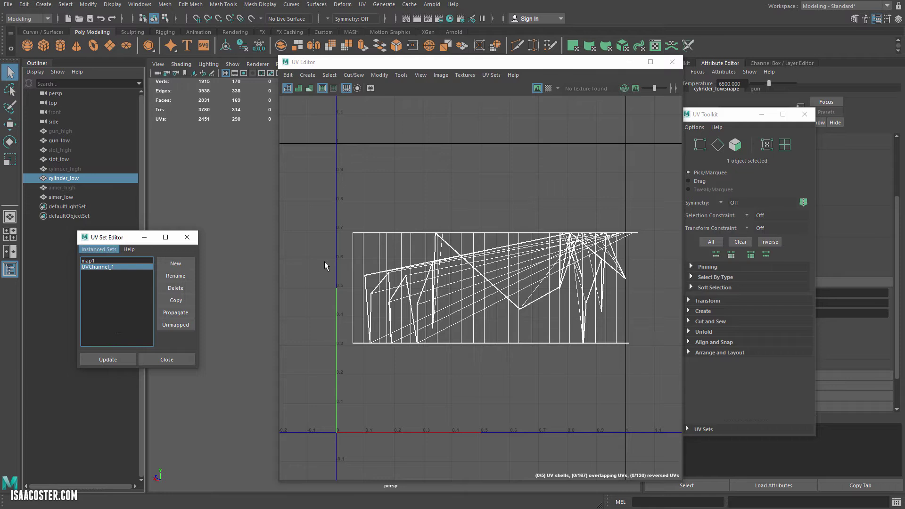
click(180, 288)
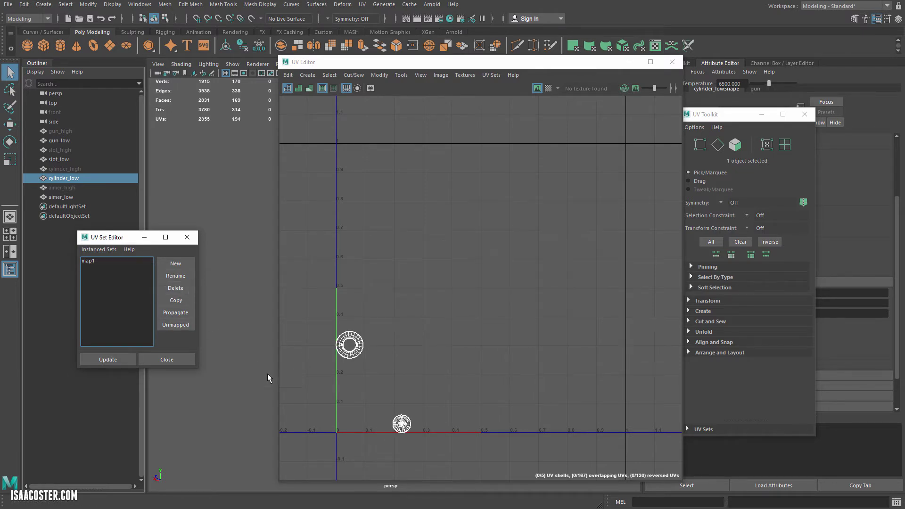
click(63, 198)
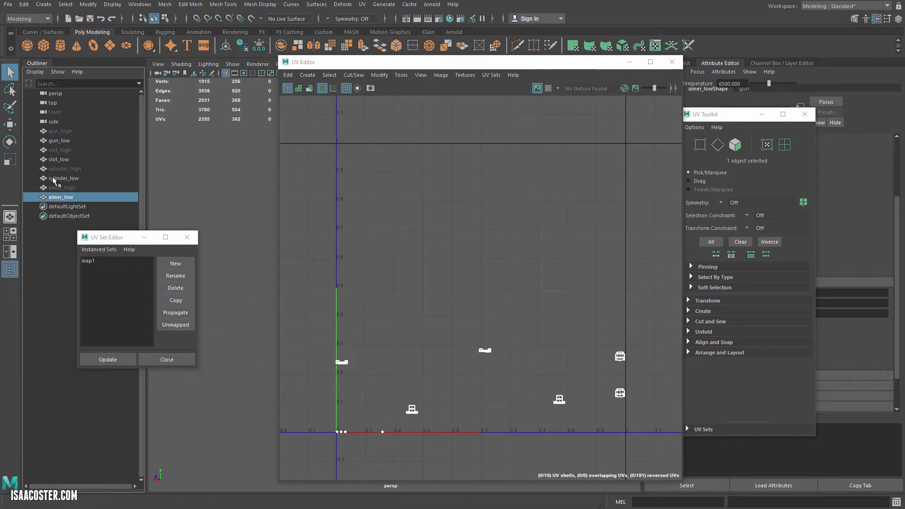
click(57, 179)
click(55, 160)
click(55, 141)
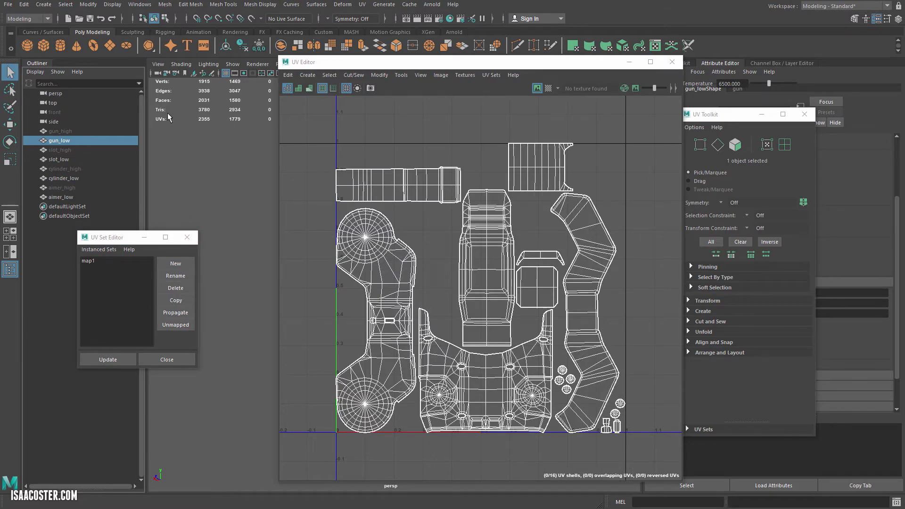
Step: Close the UV Editor and the UV Set Editor
click(672, 63)
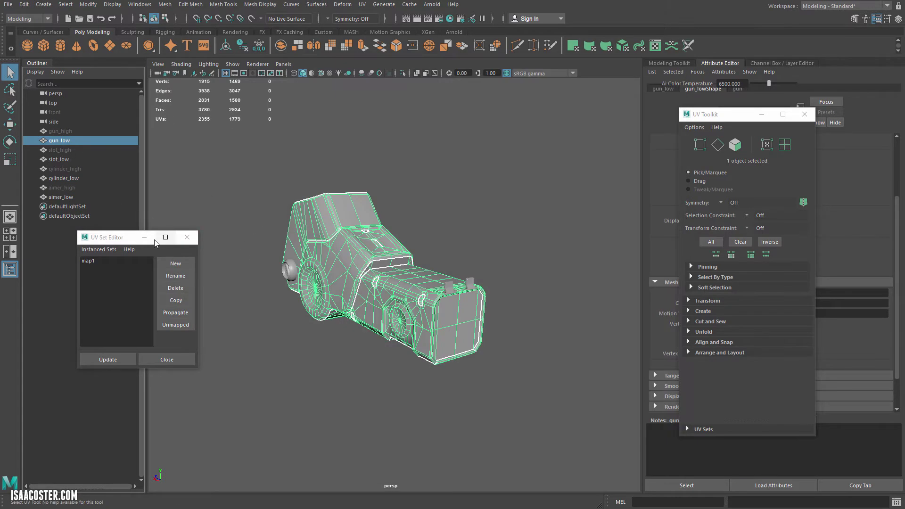
click(187, 238)
alt+drag(272, 278, 279, 311)
Step: Export the selected gun_low mesh as FBX over gun_low.fbx in the geo folder, with Smoothing Groups disabled
click(8, 5)
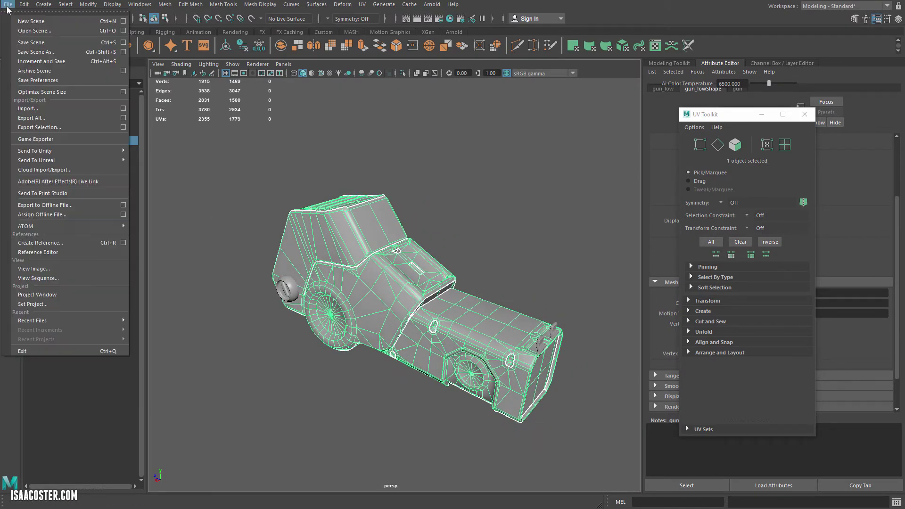
click(28, 127)
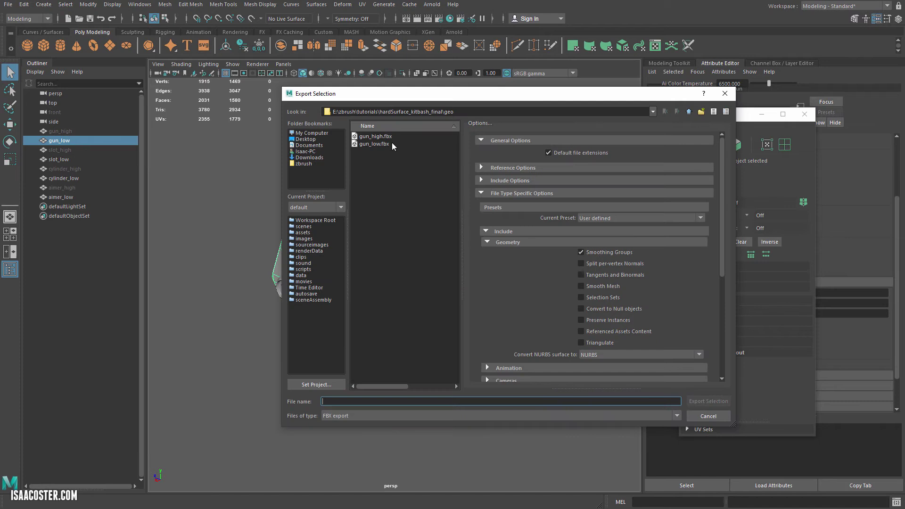
click(392, 145)
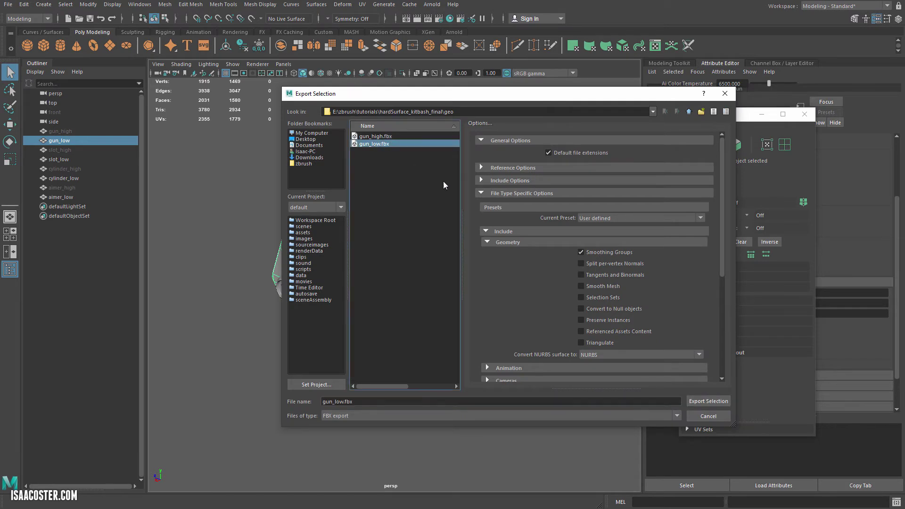
click(612, 252)
click(710, 401)
click(489, 275)
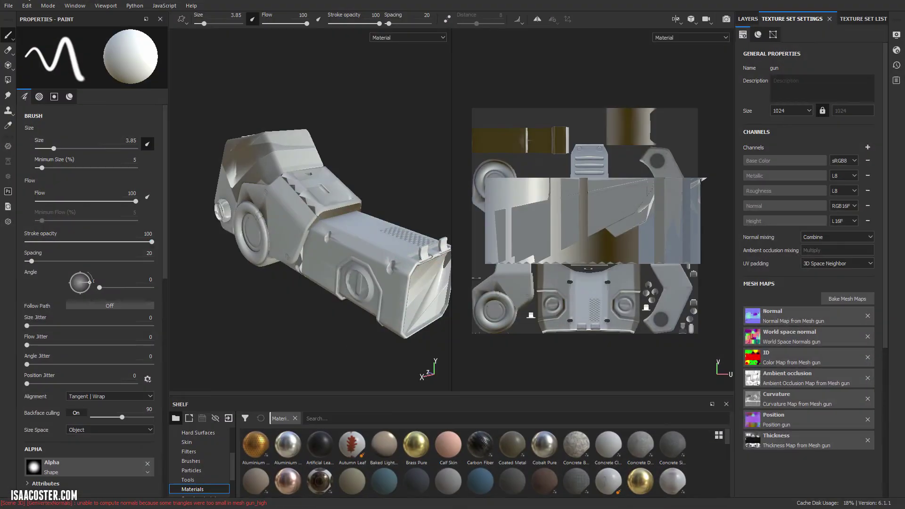
Step: In Substance Painter, reload gun_low.fbx as the project mesh through the project configuration
click(52, 6)
mouse_move(22, 8)
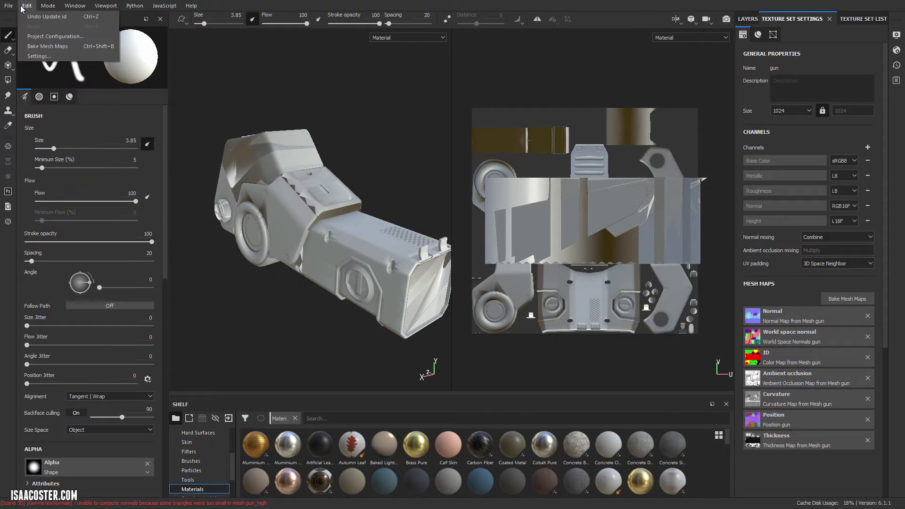
click(55, 36)
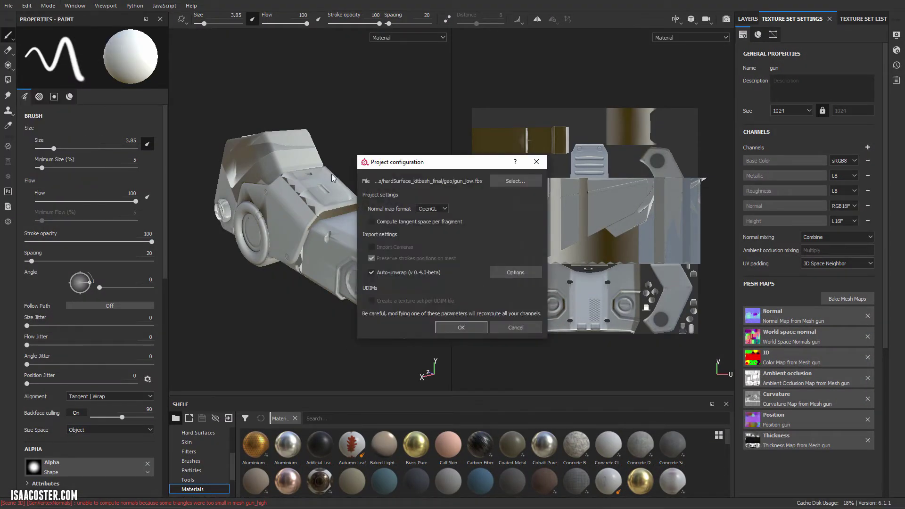
click(516, 181)
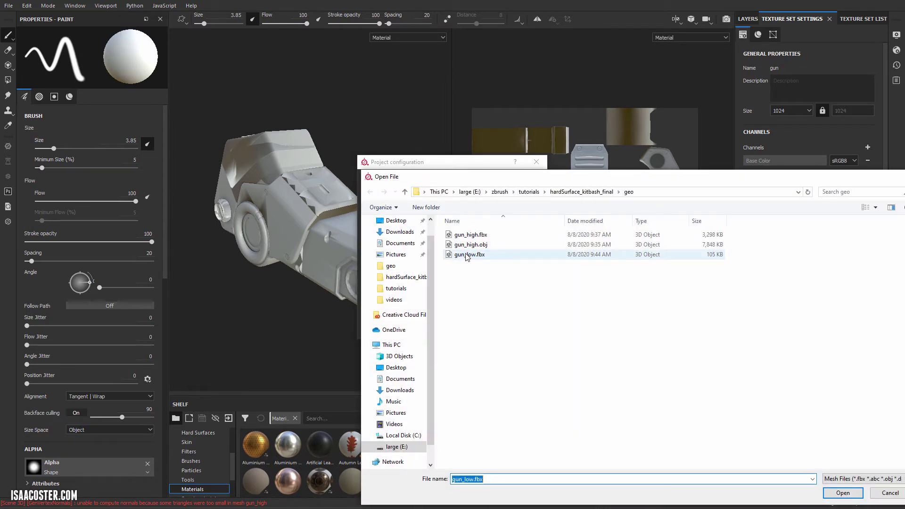
double_click(482, 256)
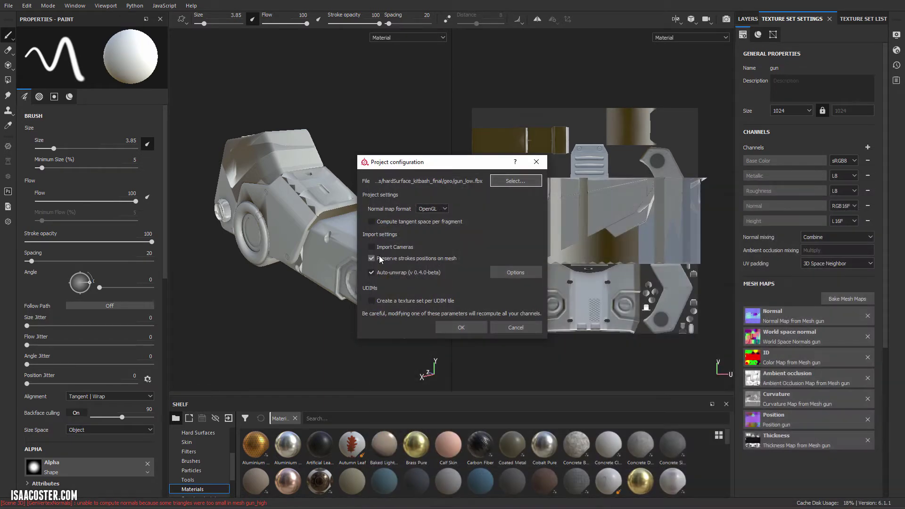
click(461, 327)
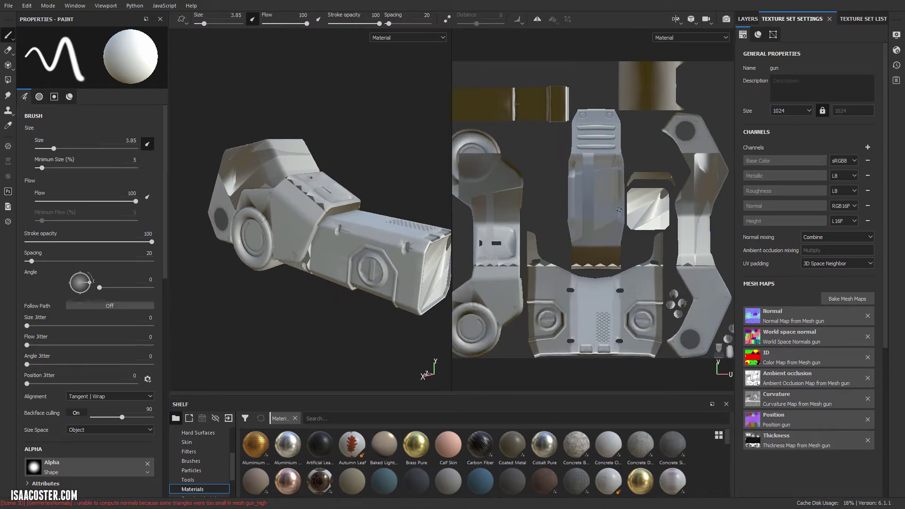
Step: Switch from the split 3D/2D layout to the 3D-only view of the gun
scroll(625, 210, down, 1)
click(676, 18)
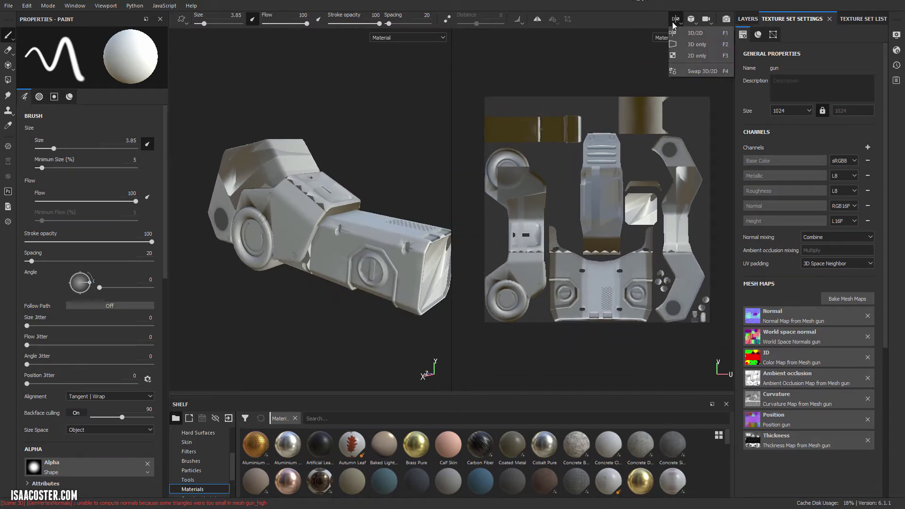
click(702, 49)
alt+right_drag(500, 113, 581, 208)
alt+middle_drag(581, 208, 563, 196)
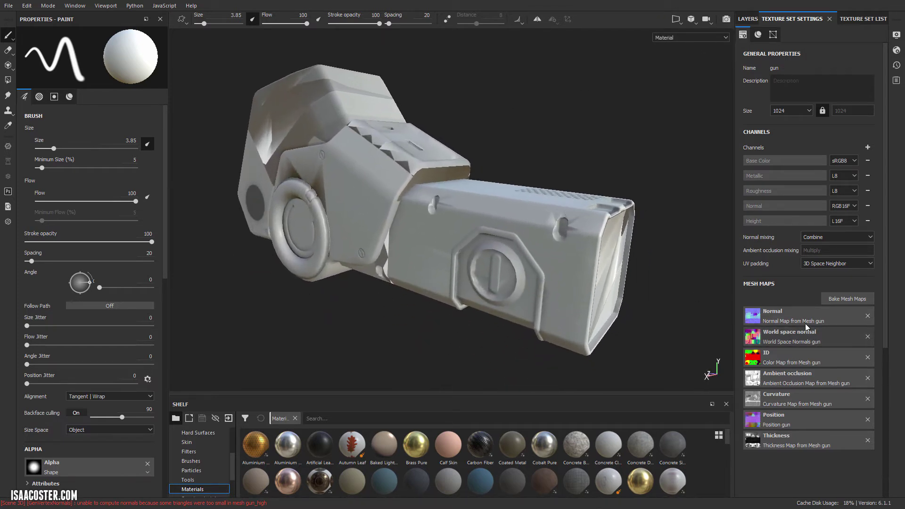
Step: Review the high-poly bake settings, rebake the gun's mesh maps, and inspect the baked model
click(853, 298)
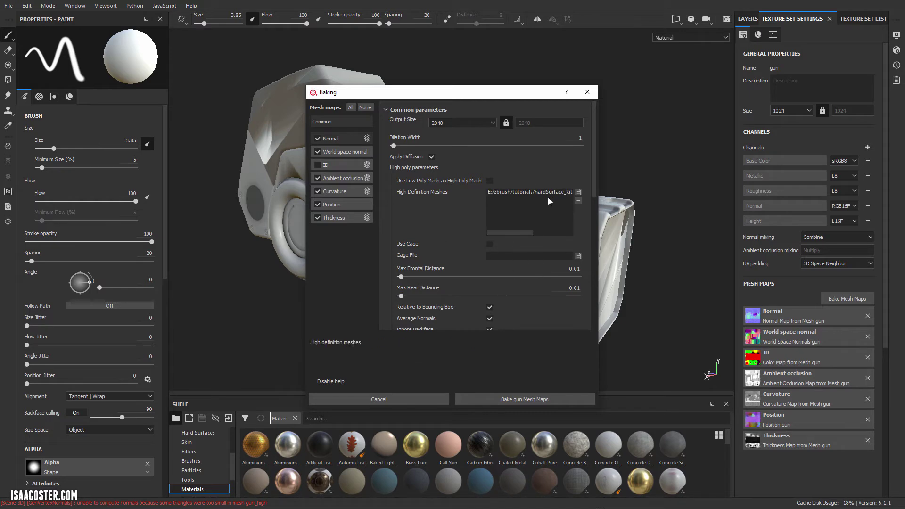
scroll(453, 224, down, 3)
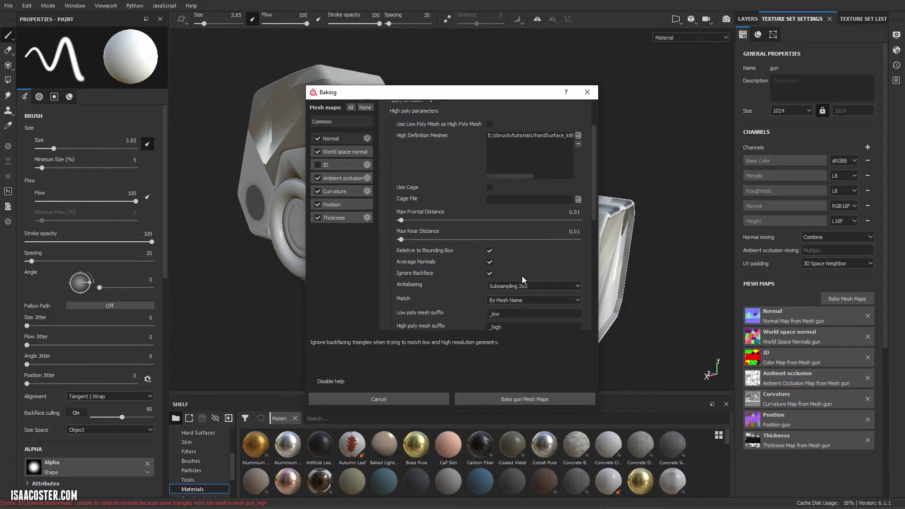
scroll(524, 248, down, 2)
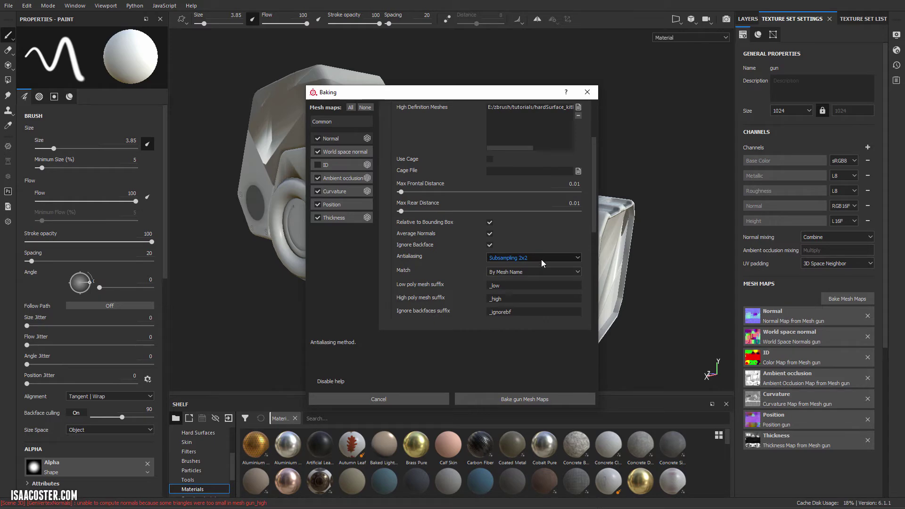
click(549, 399)
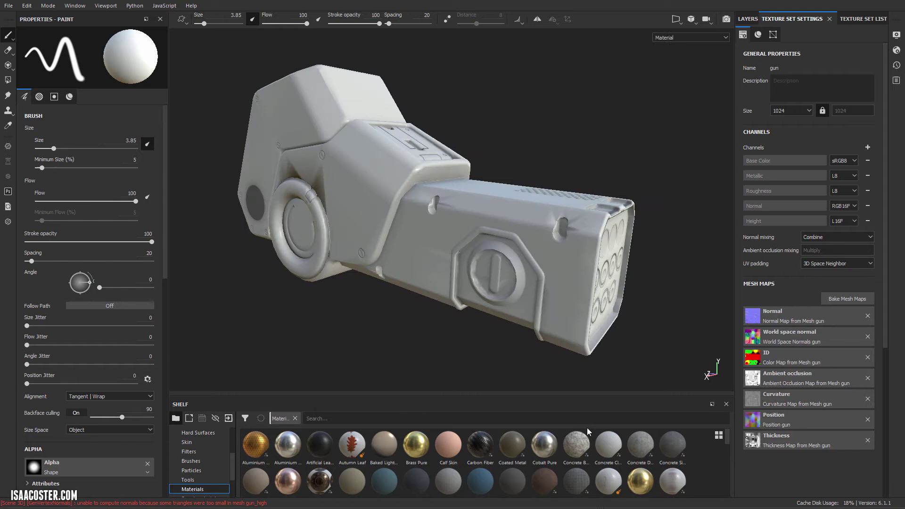
alt+drag(404, 335, 472, 270)
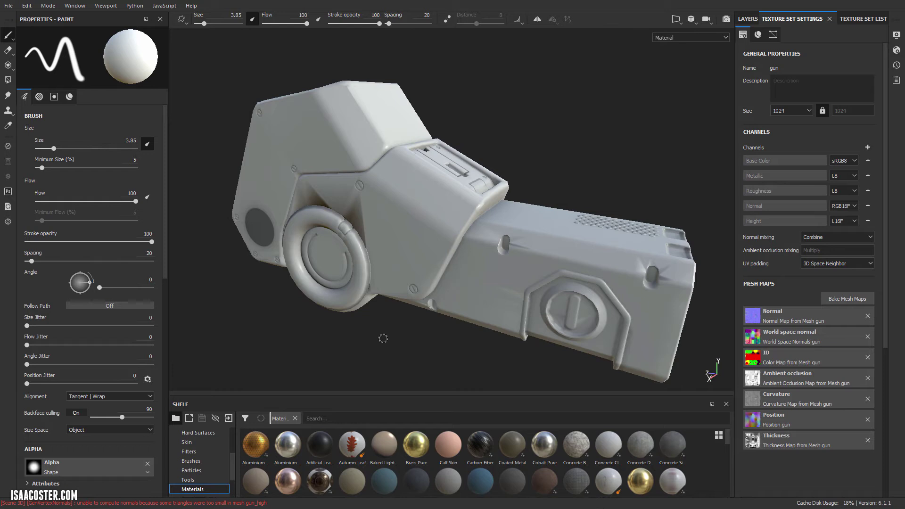
mouse_move(333, 288)
alt+mouse_down()
mouse_move(470, 285)
mouse_move(328, 283)
alt+mouse_up()
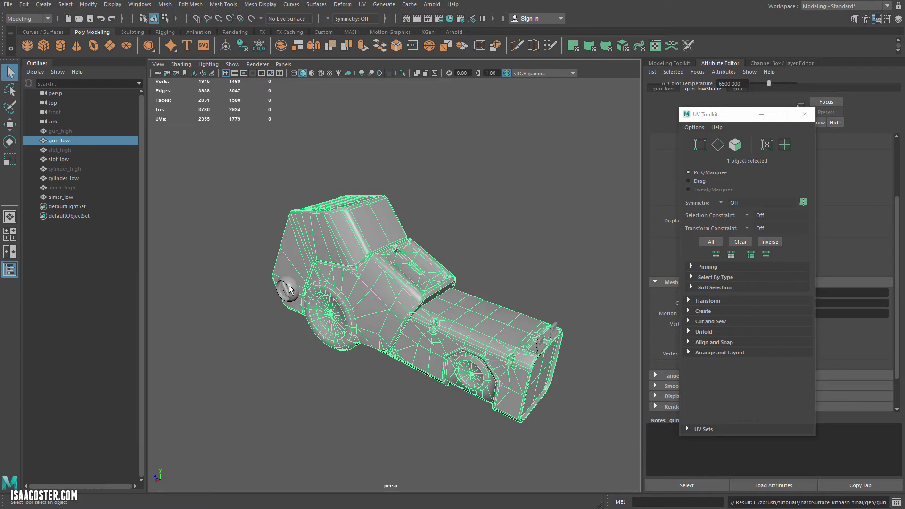
shift+click(289, 289)
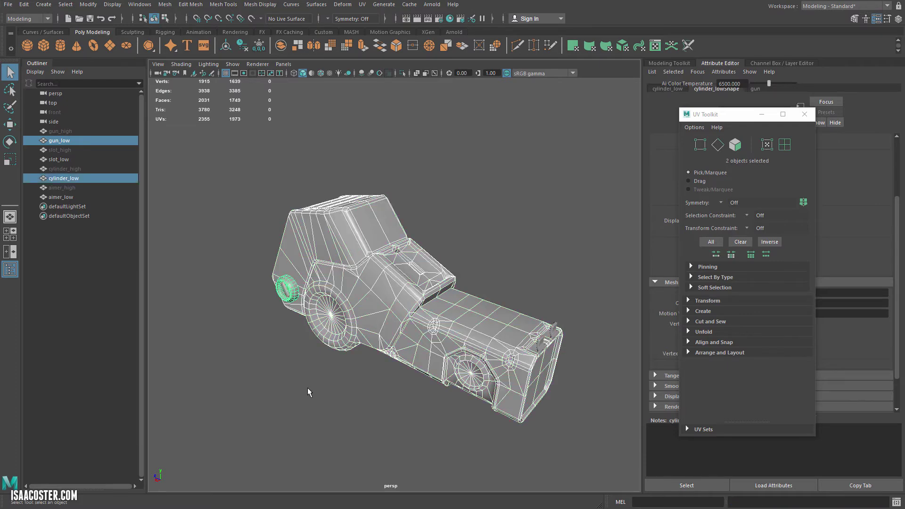
click(247, 182)
drag(222, 156, 594, 453)
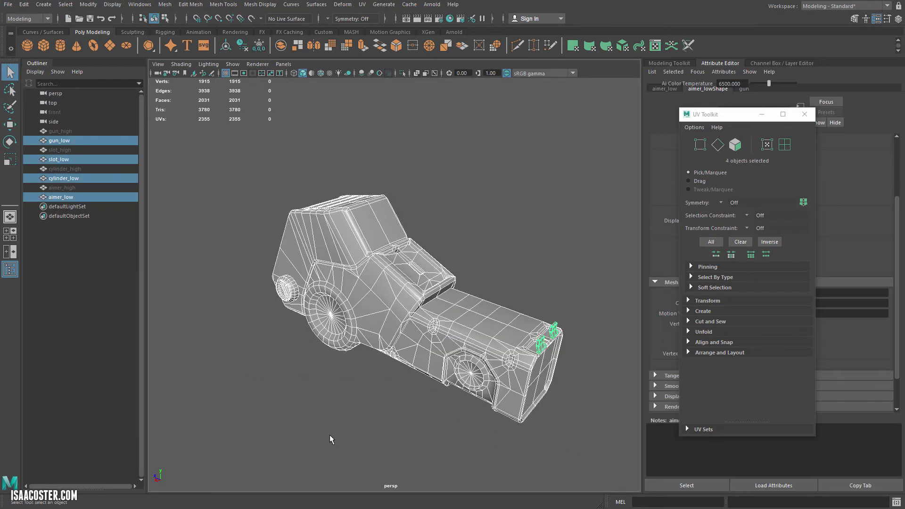
alt+drag(329, 434, 355, 426)
click(323, 378)
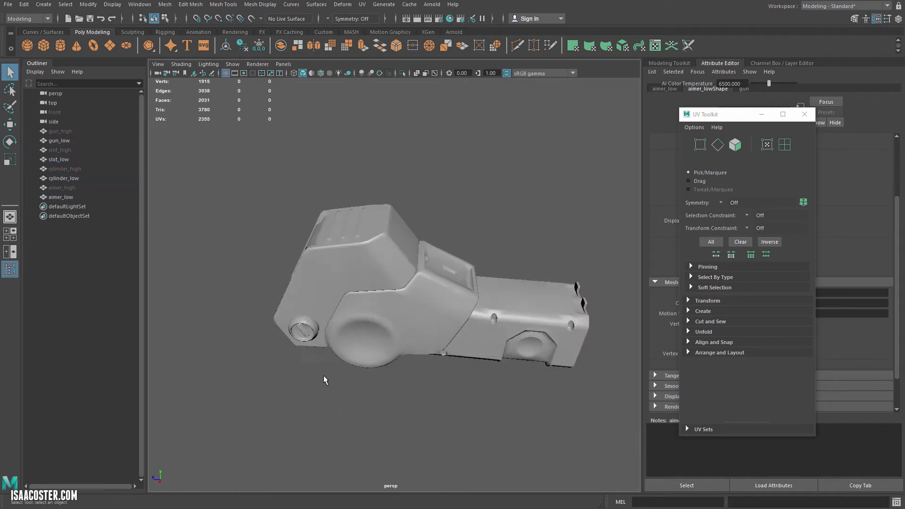
Step: In Maya, mirror slot_low and cylinder_low across the world X axis
click(304, 336)
shift+click(297, 326)
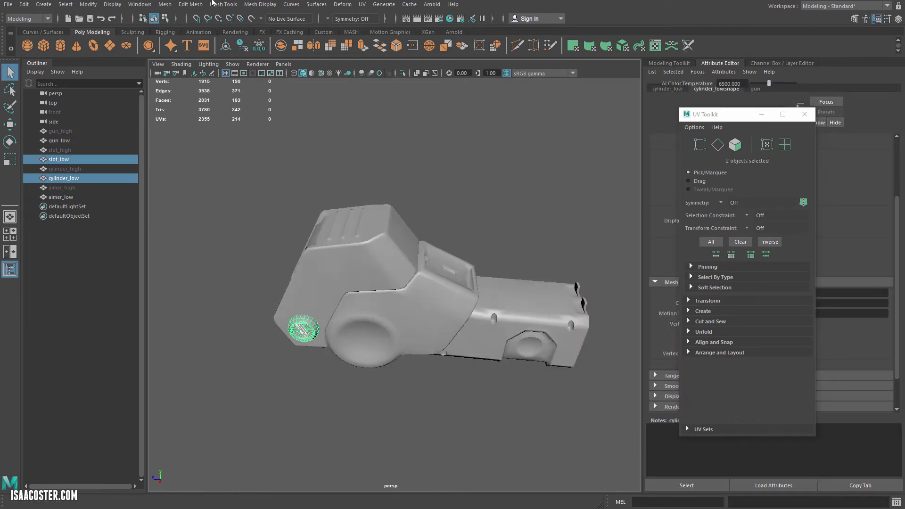
click(165, 4)
click(215, 134)
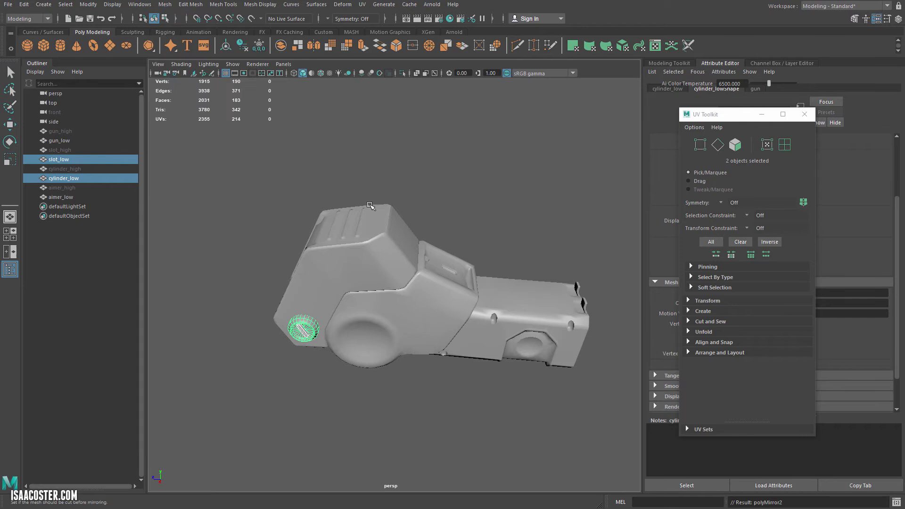
Step: Examine the mirrored slot and cylinder on both sides of the gun, including the mirror settings
alt+drag(245, 178, 297, 176)
click(297, 176)
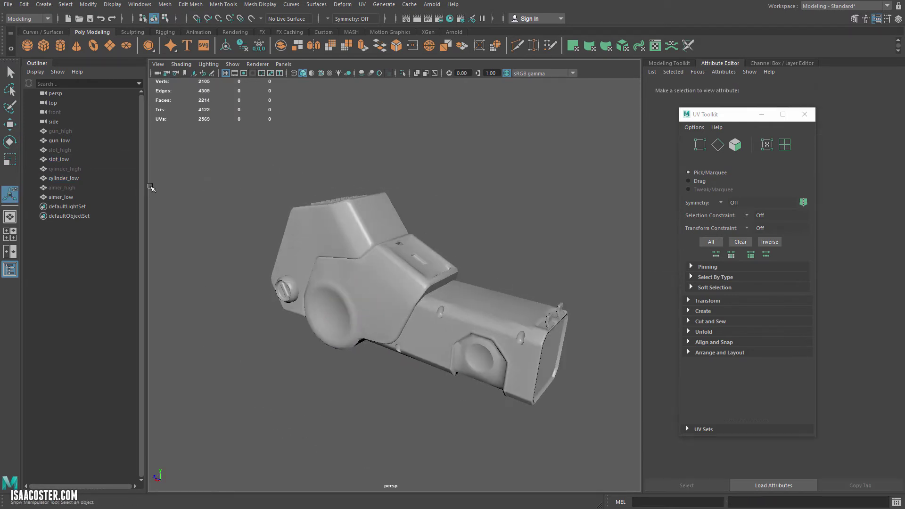
click(293, 290)
alt+drag(259, 290, 182, 261)
click(221, 292)
click(286, 305)
alt+drag(222, 219, 234, 216)
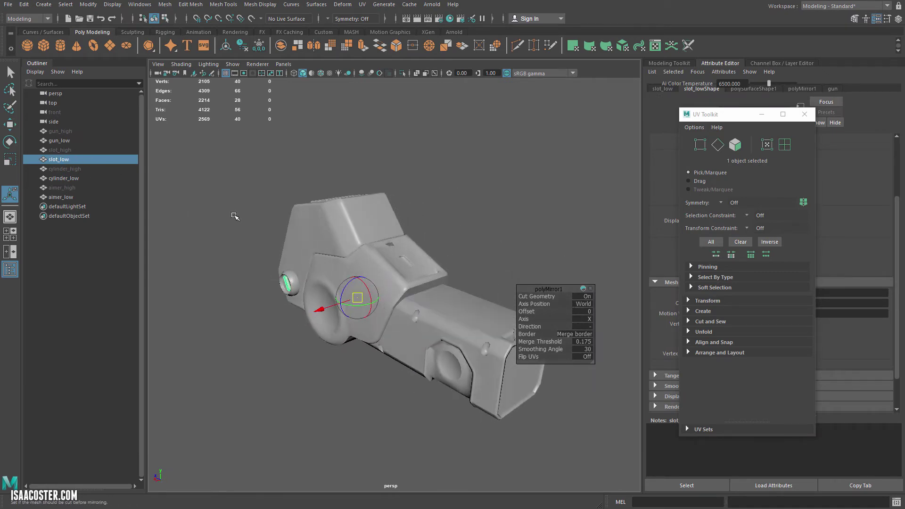
alt+middle_drag(235, 216, 210, 214)
Step: Export all four low-poly meshes together as FBX, overwriting gun_low.fbx
click(194, 164)
drag(194, 157, 567, 448)
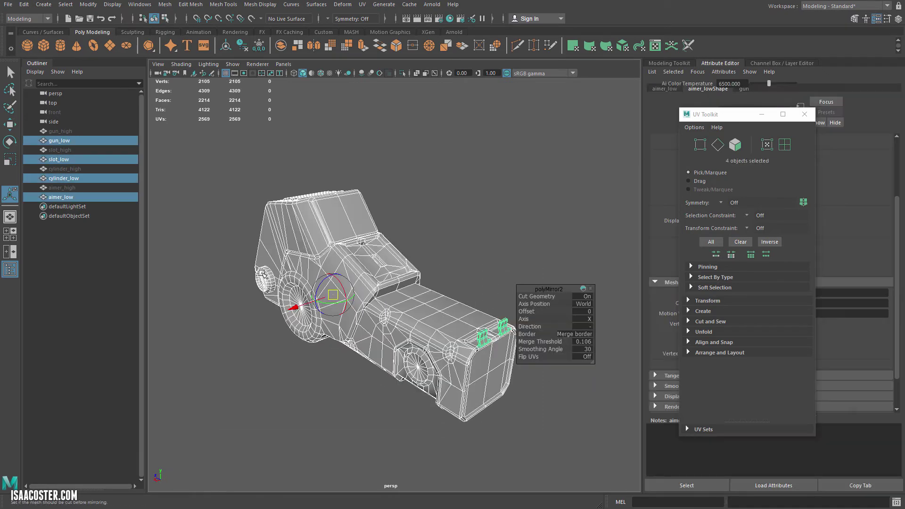
click(8, 4)
click(41, 128)
double_click(375, 143)
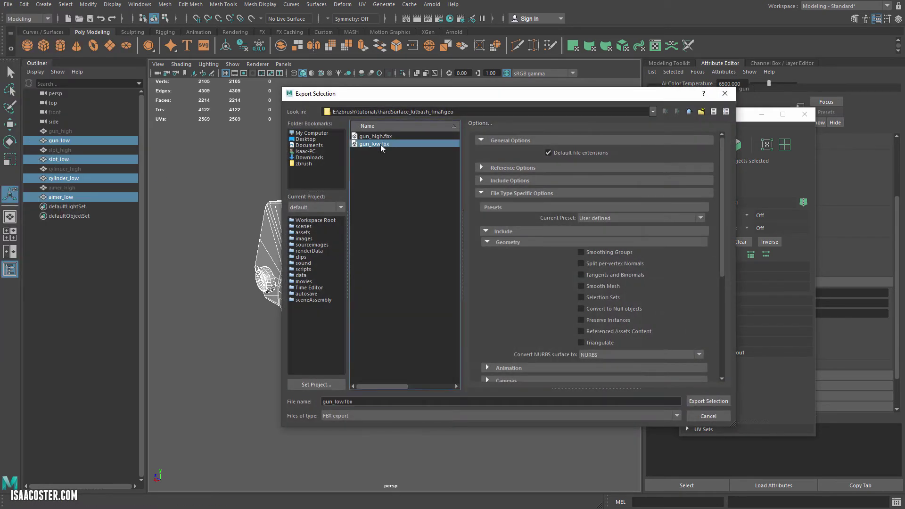
click(491, 275)
Step: Switch to Substance Painter and reload the updated gun_low.fbx as the project's mesh
key(alt+Tab)
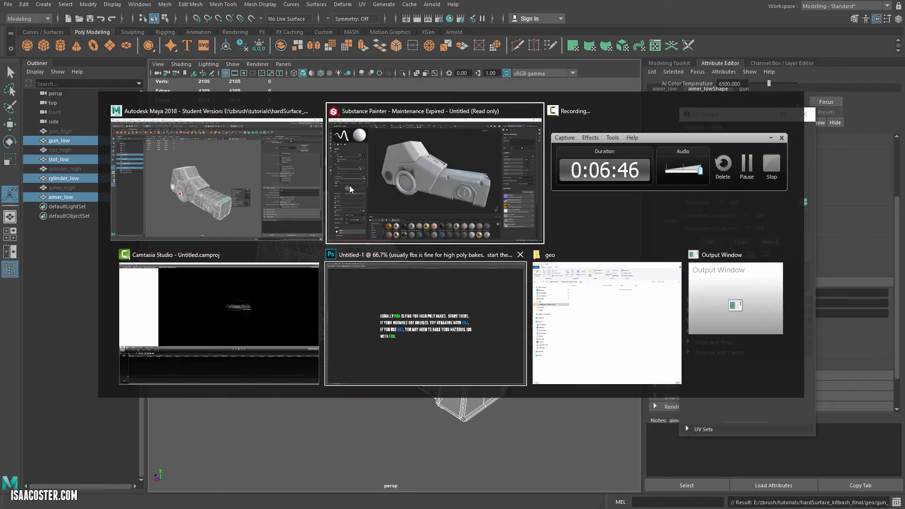
click(45, 6)
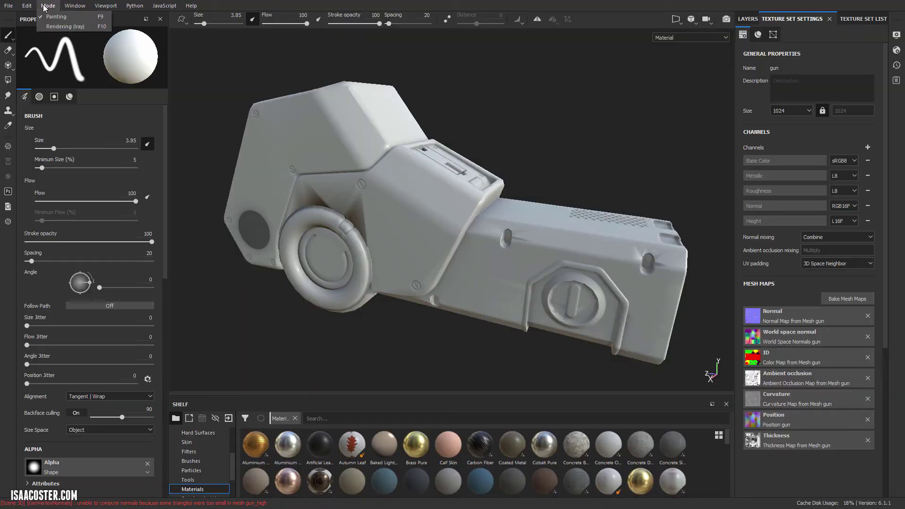
mouse_move(27, 6)
click(52, 32)
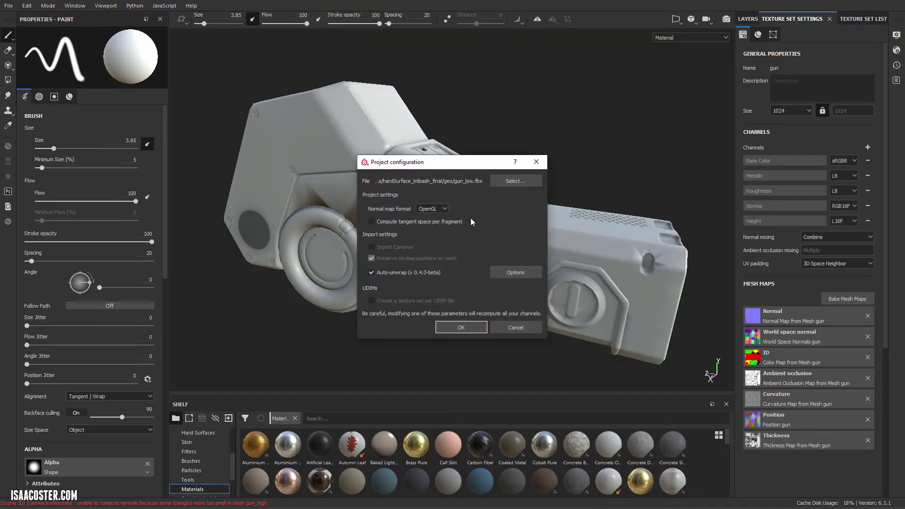
click(514, 180)
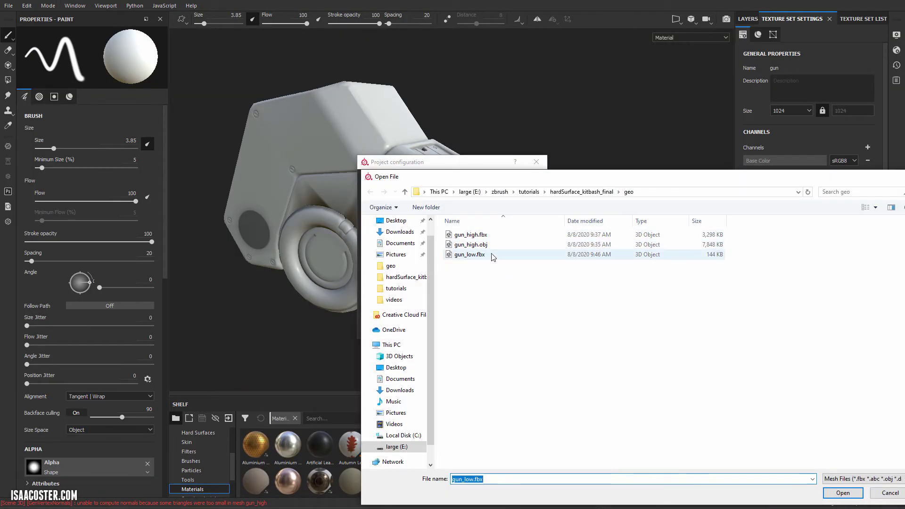
double_click(476, 259)
click(523, 329)
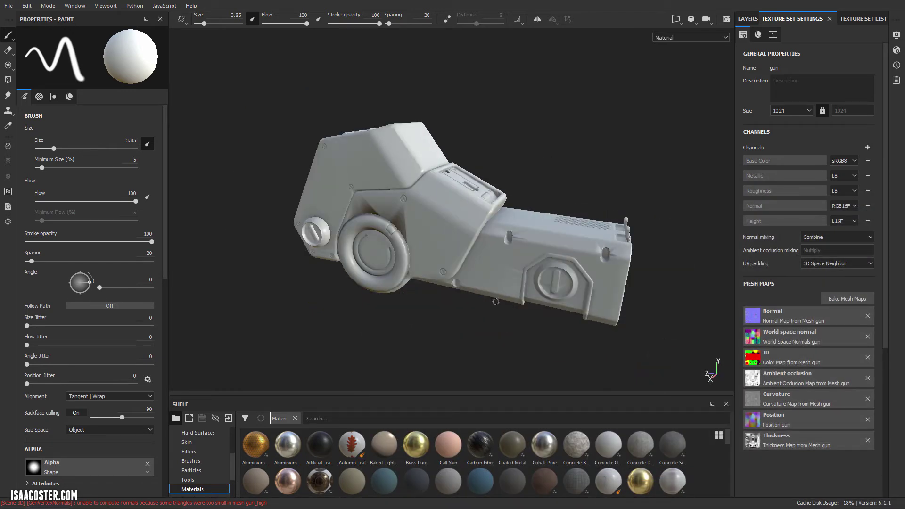
Step: Examine the reloaded gun from the side, rear and front, checking the mirrored parts and sights
alt+drag(328, 223, 386, 212)
alt+right_drag(386, 212, 389, 292)
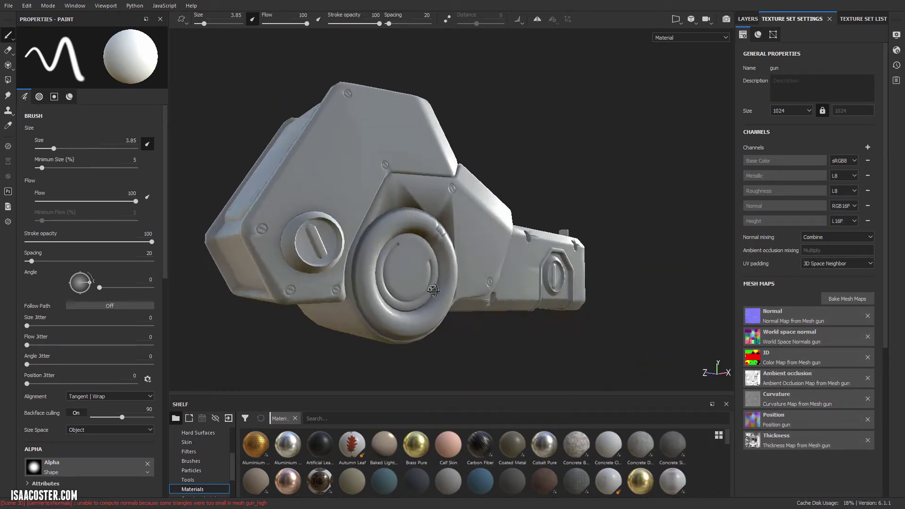
alt+drag(377, 301, 272, 253)
alt+middle_drag(444, 238, 344, 242)
alt+drag(518, 264, 613, 278)
alt+drag(325, 255, 528, 165)
alt+drag(494, 156, 555, 270)
Step: Review the common bake parameters without baking, and inspect the barrel and side details of the gun
click(857, 299)
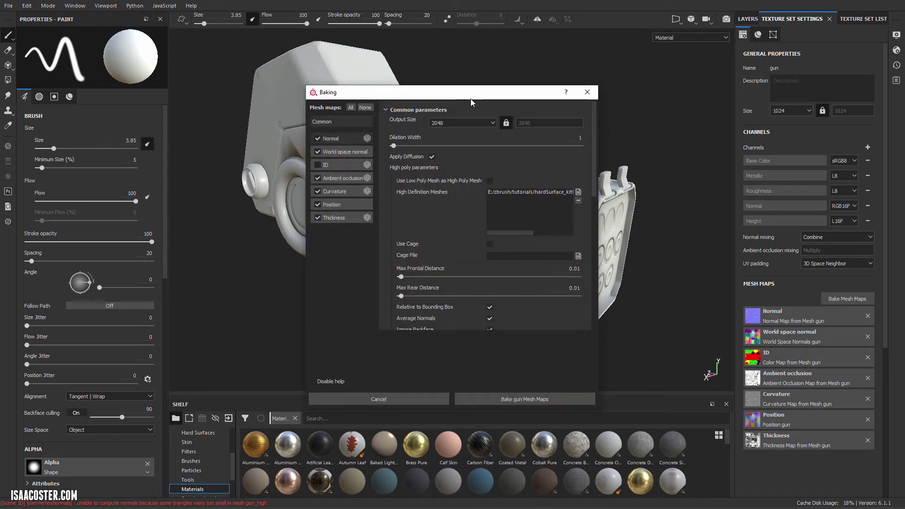
drag(470, 94, 256, 228)
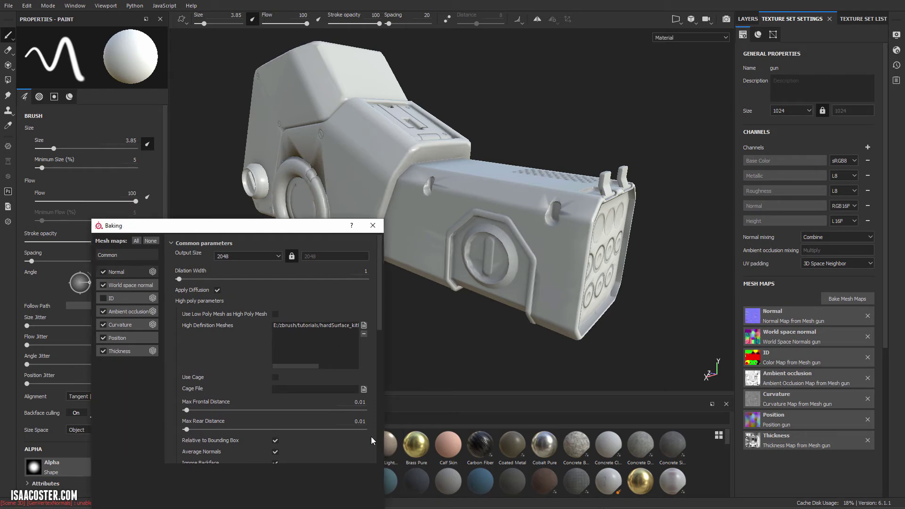
click(373, 225)
alt+drag(523, 243, 401, 218)
alt+right_drag(591, 235, 614, 285)
alt+middle_drag(614, 285, 540, 262)
mouse_move(540, 261)
alt+mouse_down()
mouse_move(521, 243)
mouse_move(544, 192)
alt+mouse_up()
alt+drag(419, 244, 393, 188)
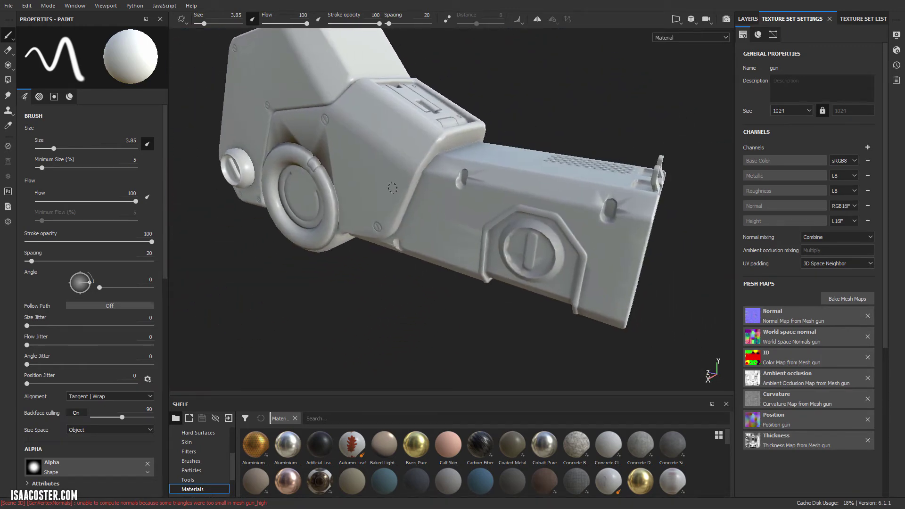
Step: Recheck the bake's ray distance settings without baking, and examine the circular details on the barrel's front face
click(847, 298)
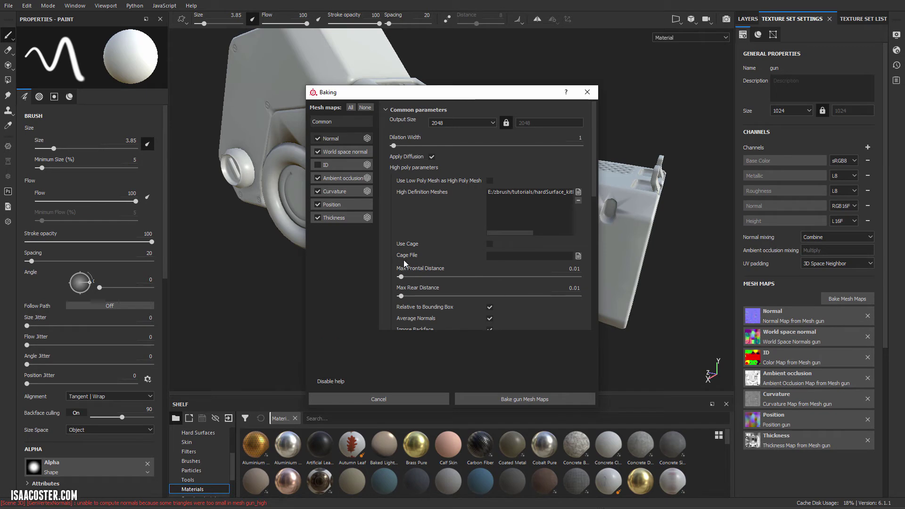
drag(448, 99, 717, 110)
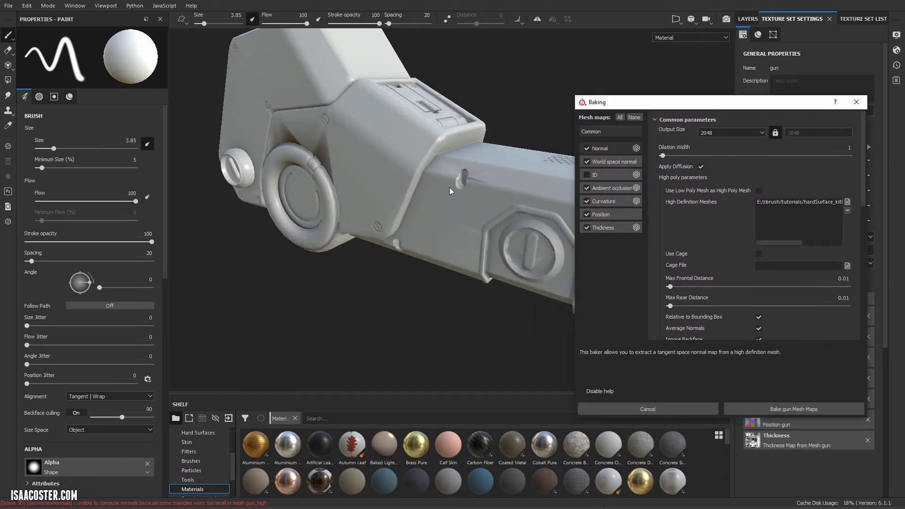
click(648, 409)
alt+drag(542, 271, 617, 200)
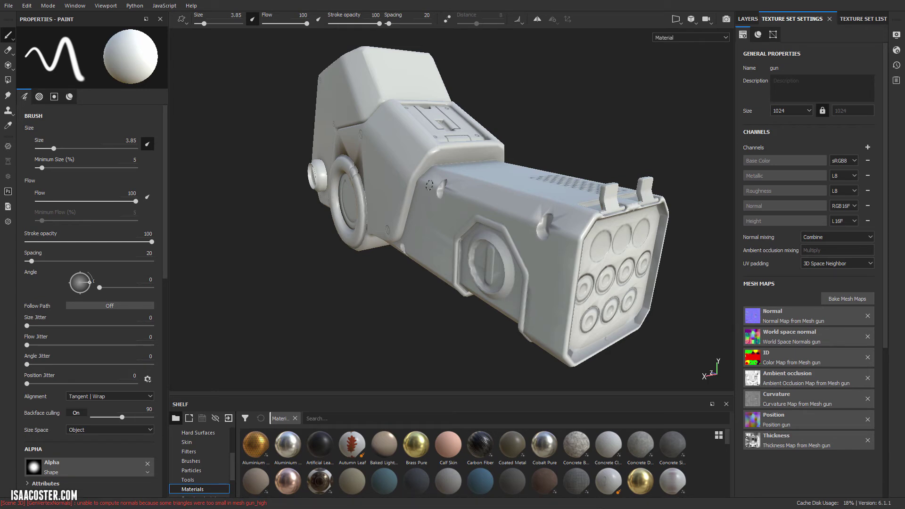
alt+drag(545, 241, 523, 229)
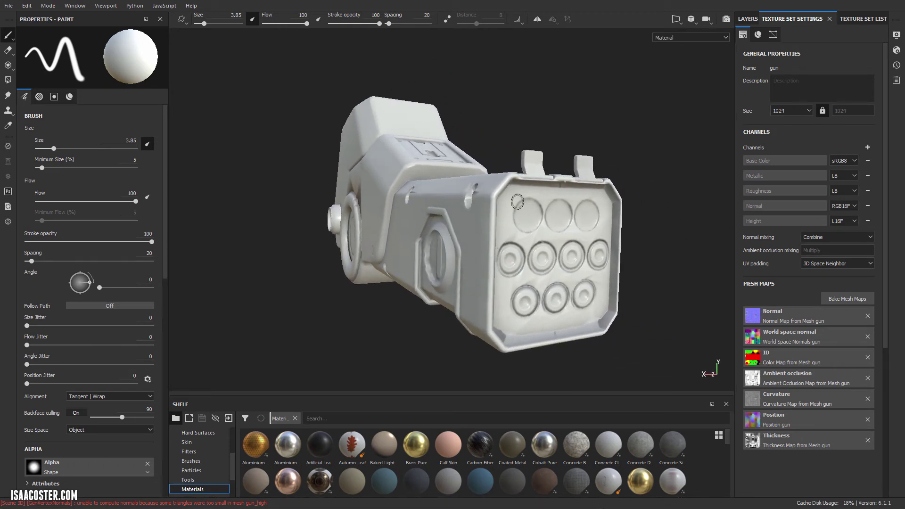
mouse_move(595, 216)
alt+mouse_down()
mouse_move(619, 193)
mouse_move(572, 218)
alt+mouse_up()
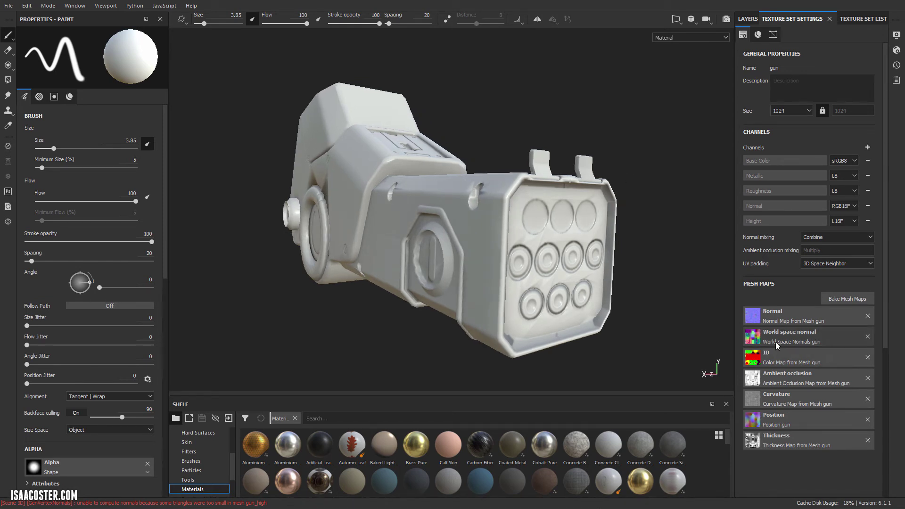
Step: Set the bake's Max Frontal Distance to 0.5 and rebake the gun's mesh maps
click(851, 297)
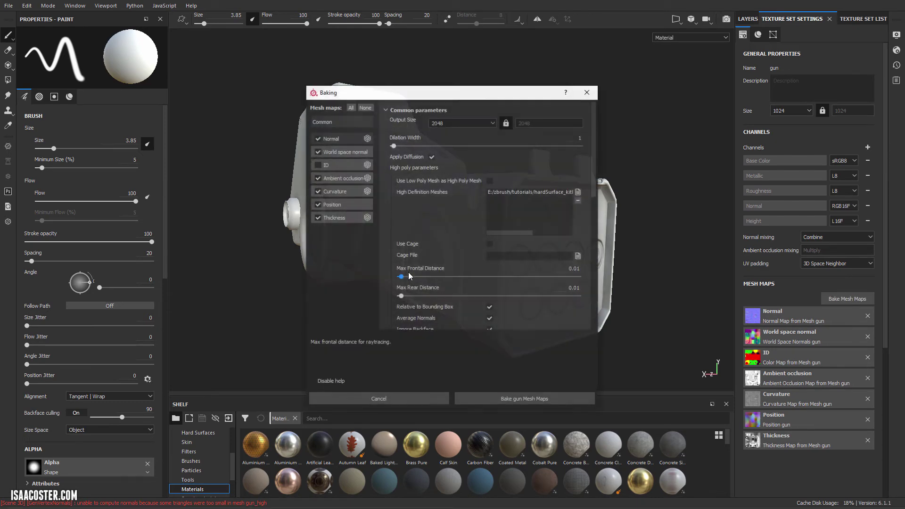
click(575, 269)
text(5)
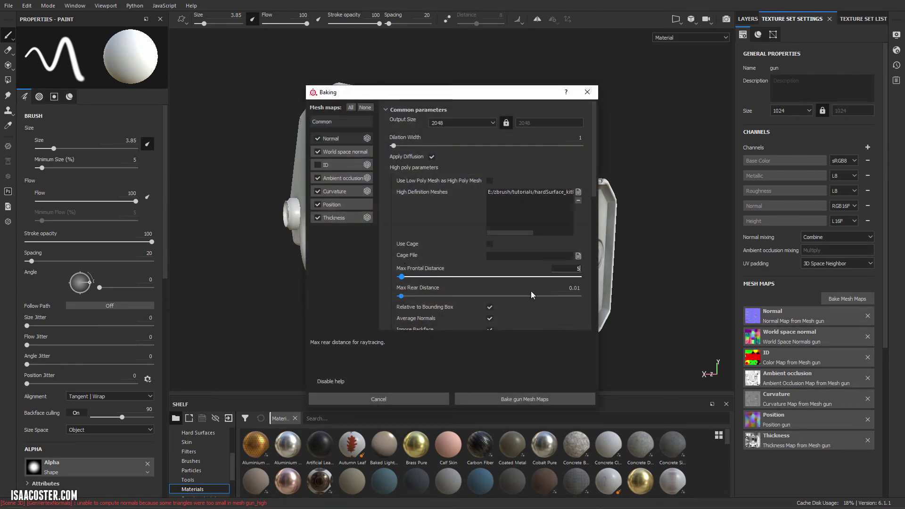
text(.5)
key(Return)
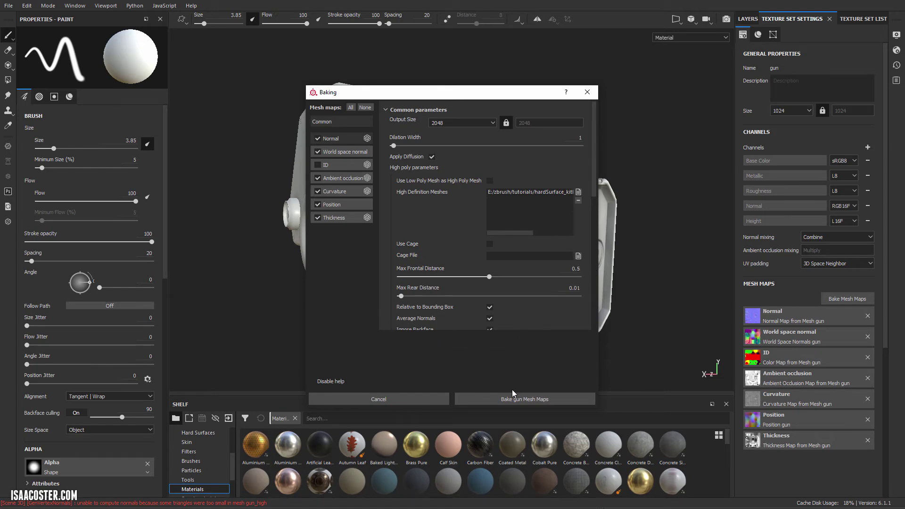
click(507, 398)
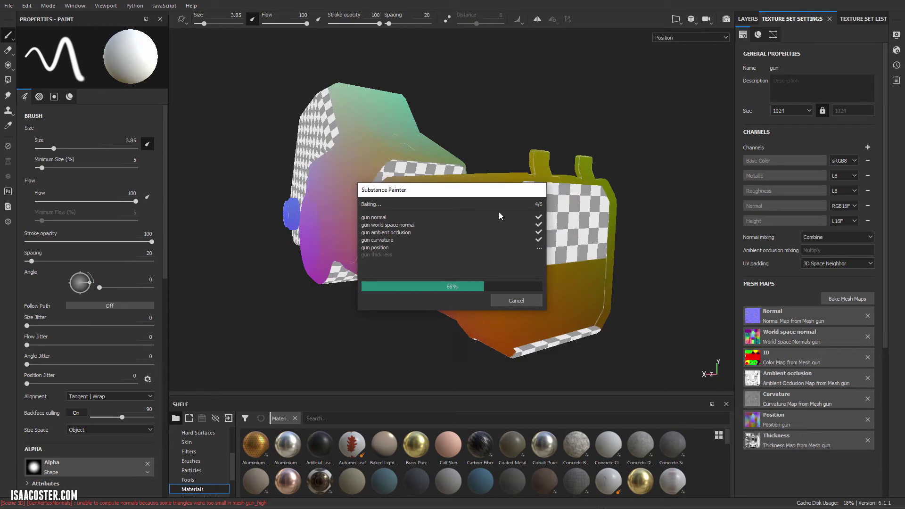
click(507, 305)
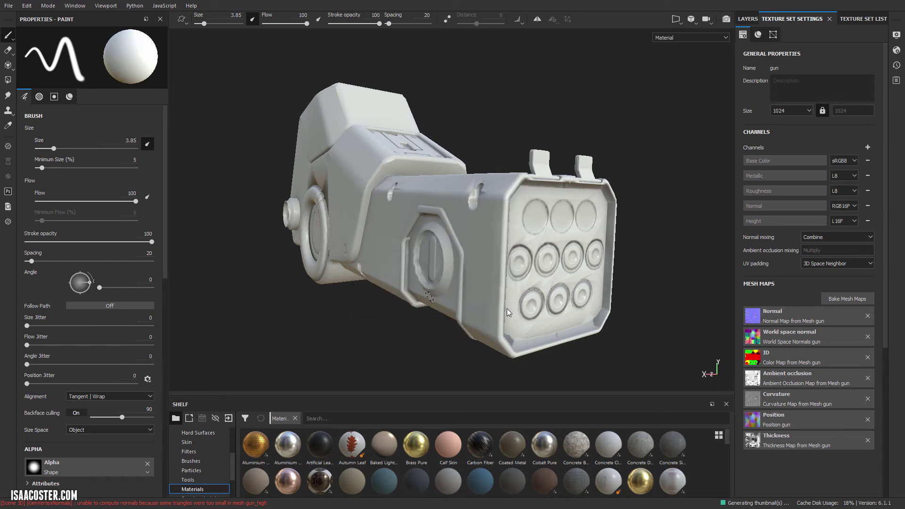
Step: Inspect the rebaked circles on the barrel's front face up close
alt+drag(507, 308, 507, 308)
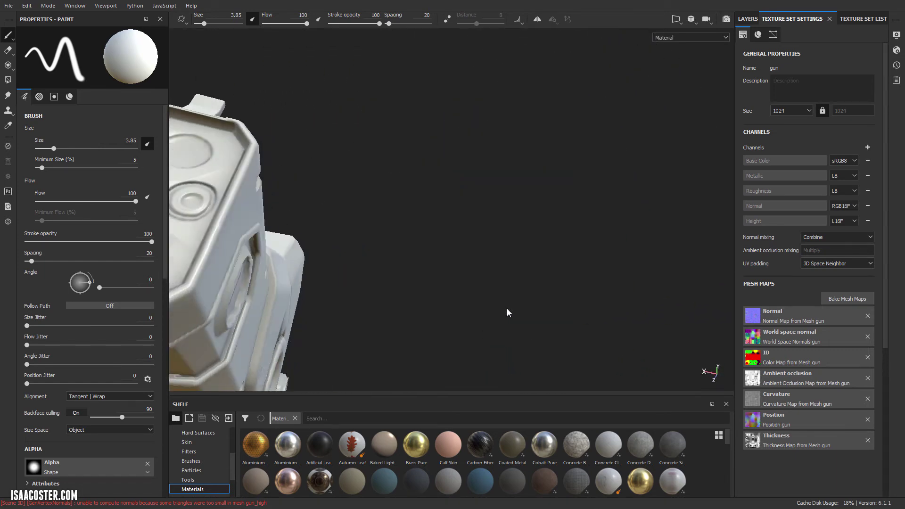
alt+middle_drag(507, 308, 507, 308)
alt+drag(507, 308, 507, 308)
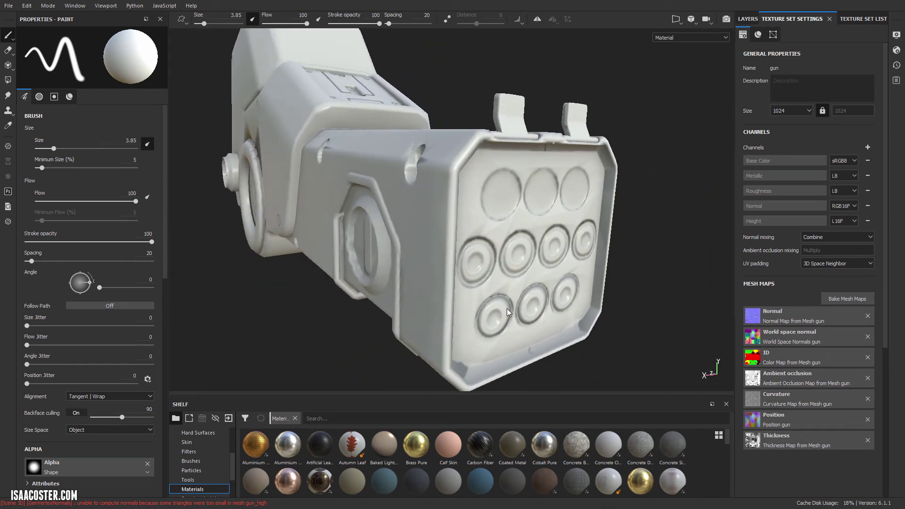
Step: Increase the bake's Max Rear Distance and rebake the gun's mesh maps
click(848, 298)
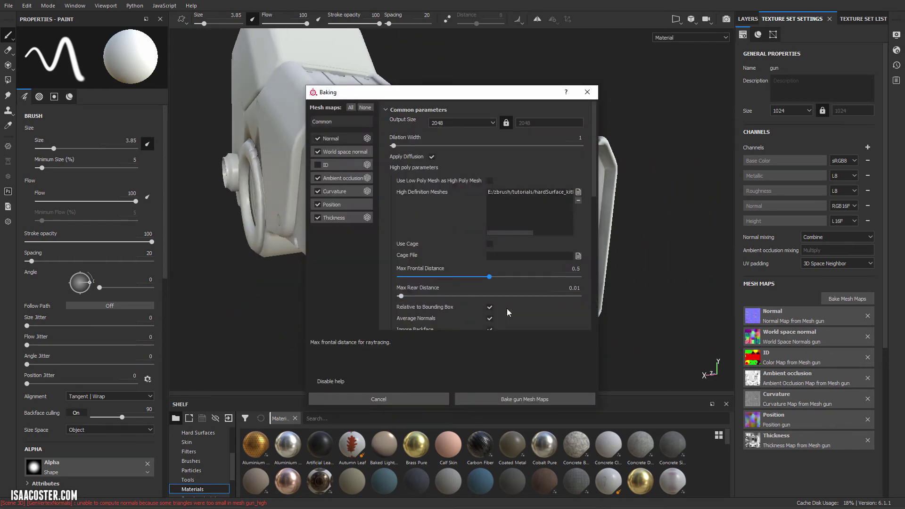
key(Tab)
drag(407, 95, 676, 104)
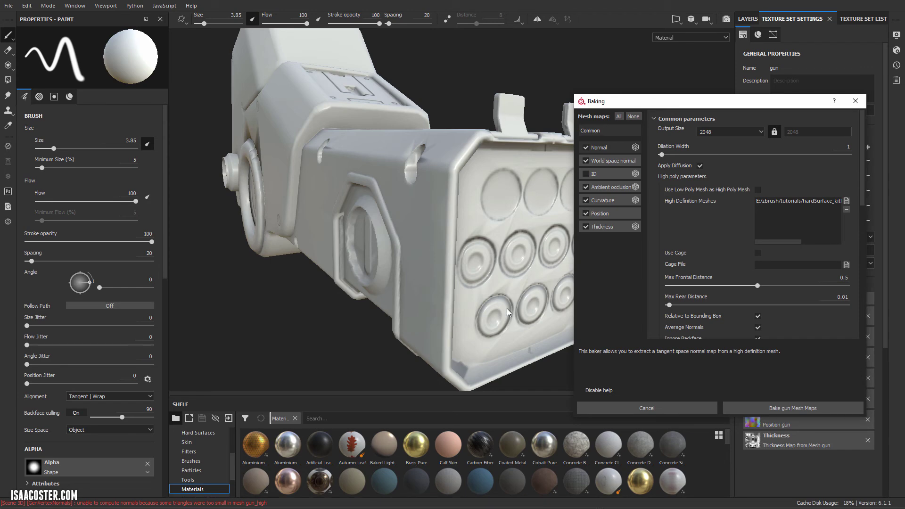
key(Tab)
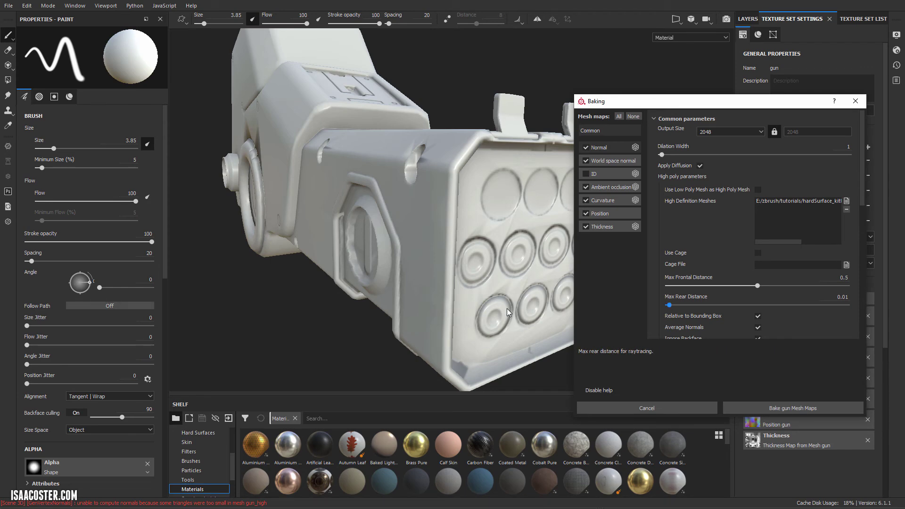
key(Return)
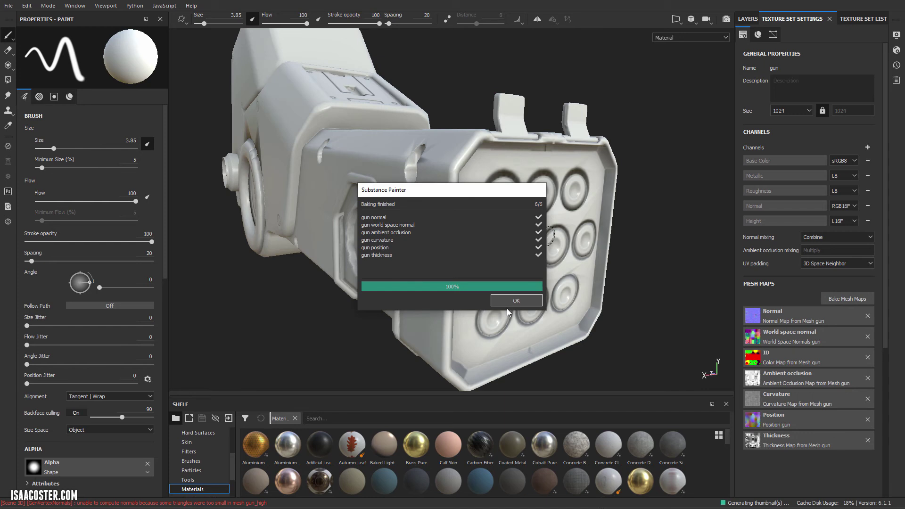
click(517, 300)
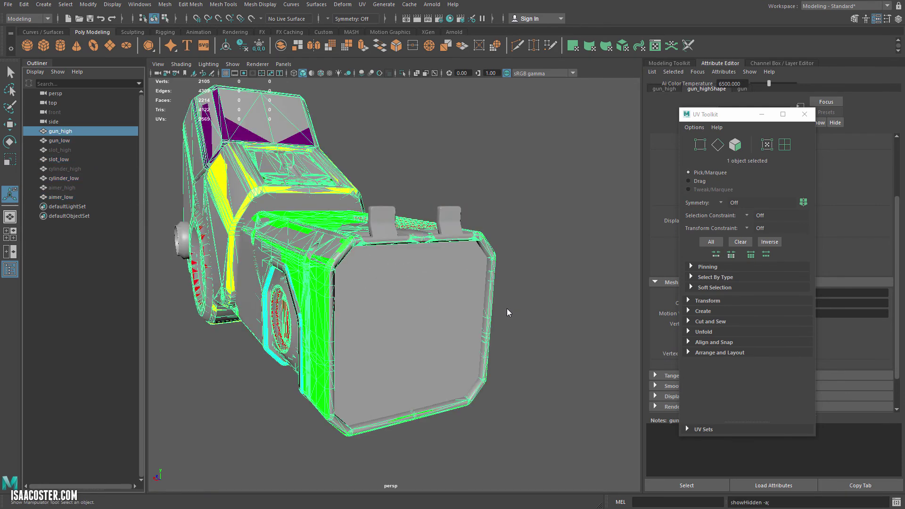
Step: In Maya, with gun_high also shown, select the flat faces of gun_low that cover the barrel's front end
right_drag(402, 319, 401, 345)
double_click(441, 360)
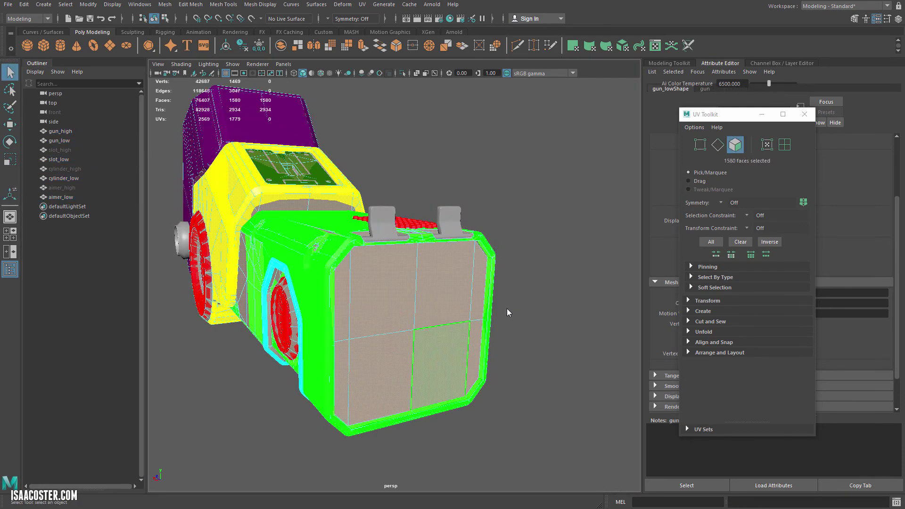
alt+drag(441, 360, 454, 405)
scroll(507, 308, up, 2)
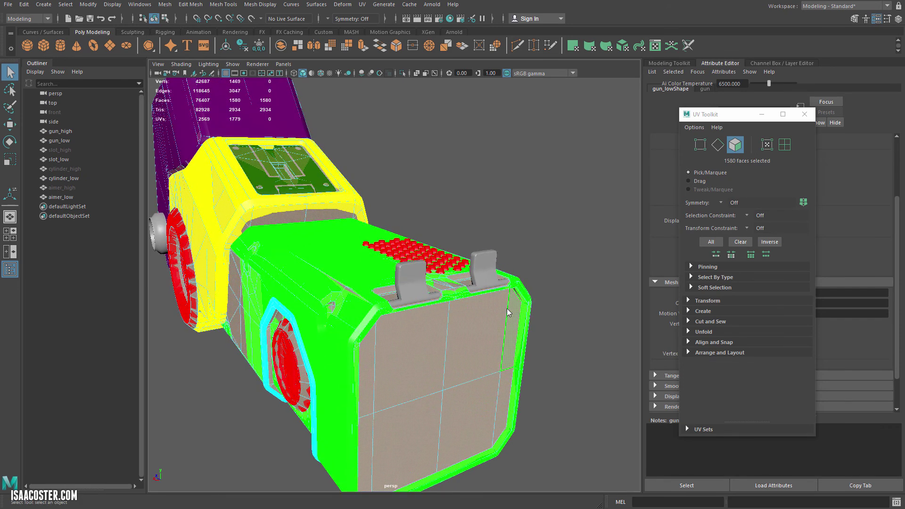
click(511, 332)
shift+click(503, 404)
shift+click(468, 420)
shift+click(475, 342)
shift+click(411, 358)
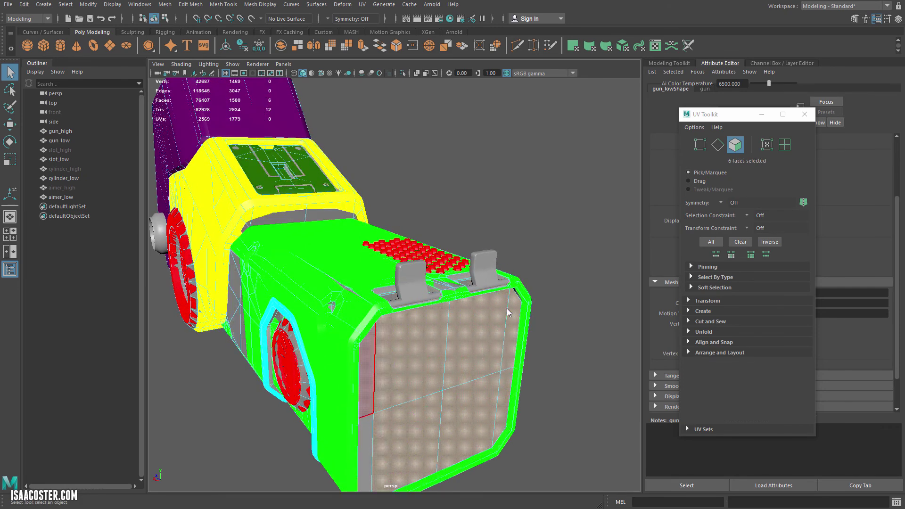
Step: Set the Move tool's axis orientation to Component and push the selected front faces about 2.77 cm into the barrel
key(w)
mouse_move(507, 308)
alt+mouse_down()
mouse_move(533, 287)
mouse_move(561, 287)
alt+mouse_up()
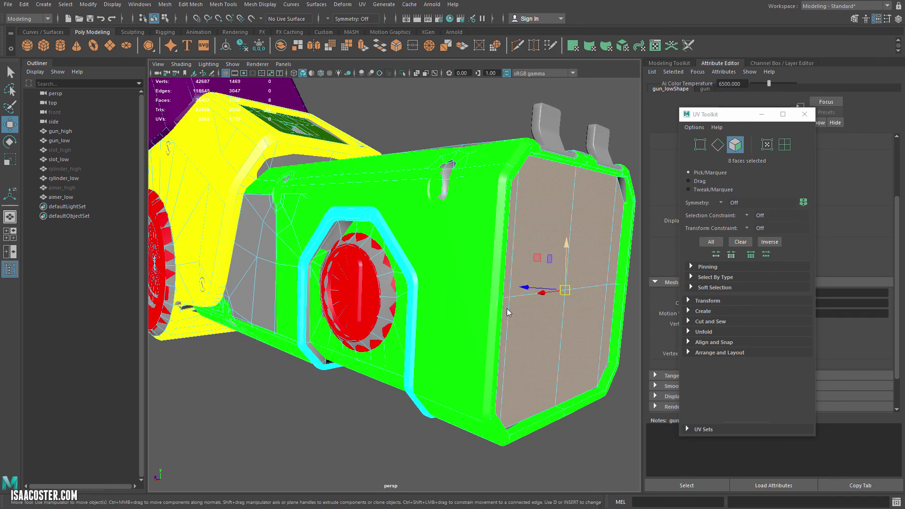
double_click(10, 125)
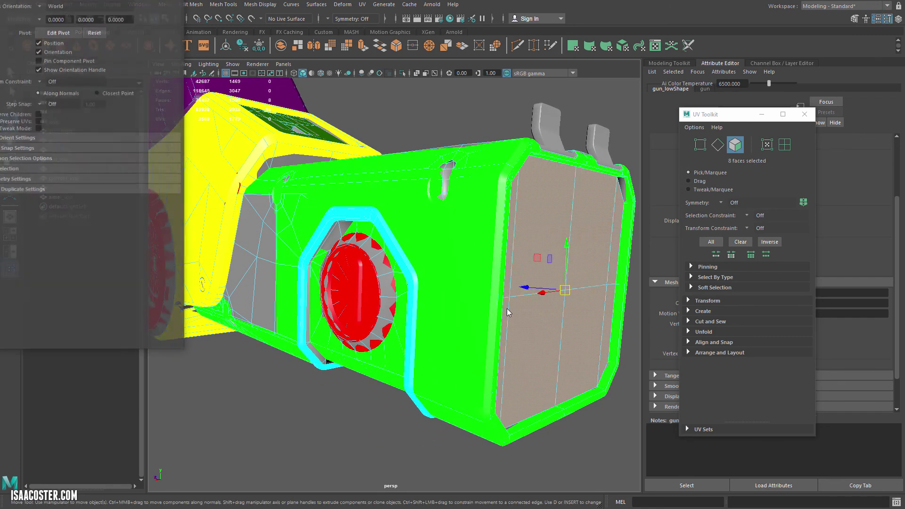
drag(60, 0, 145, 75)
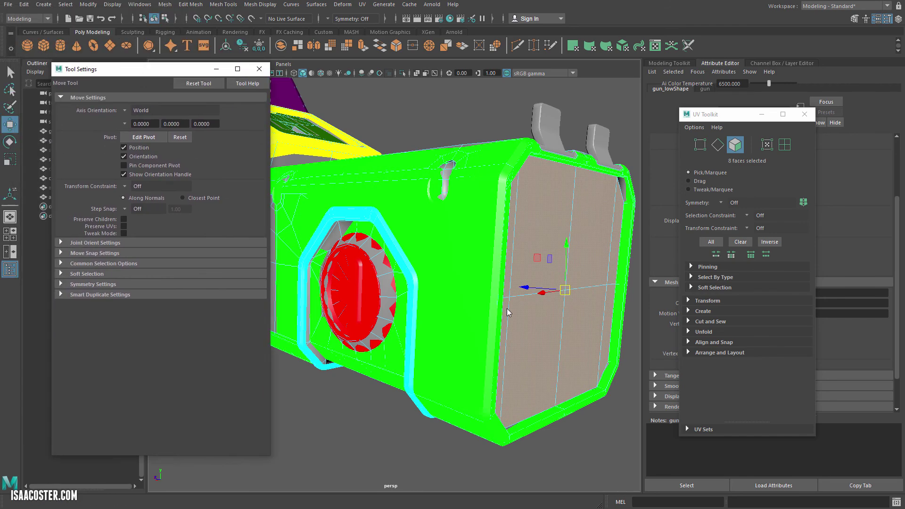
click(155, 110)
click(151, 131)
mouse_move(507, 308)
alt+mouse_down()
mouse_move(533, 311)
mouse_move(476, 367)
mouse_move(457, 370)
alt+mouse_up()
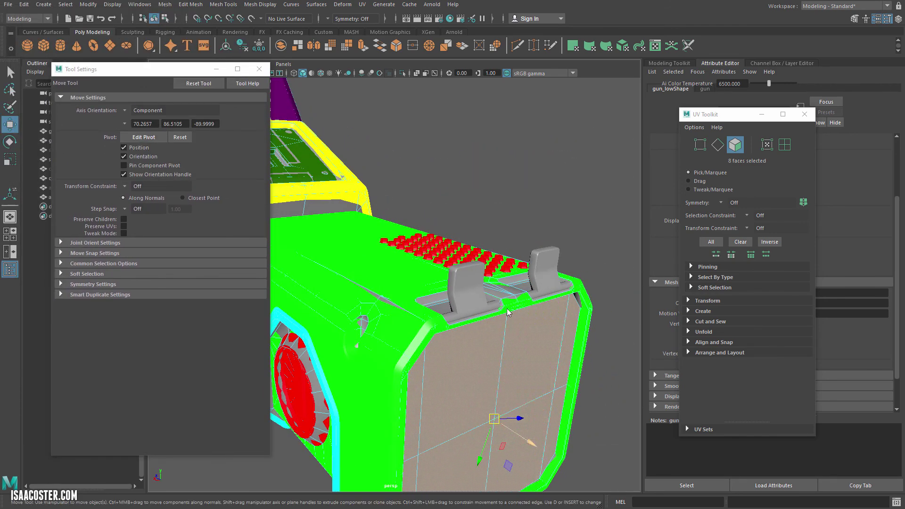
drag(532, 443, 524, 439)
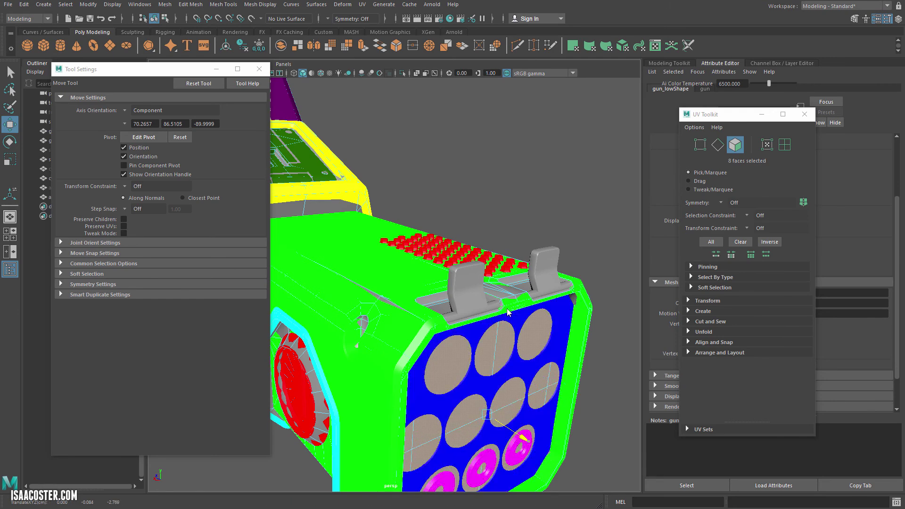
middle_drag(507, 311, 507, 311)
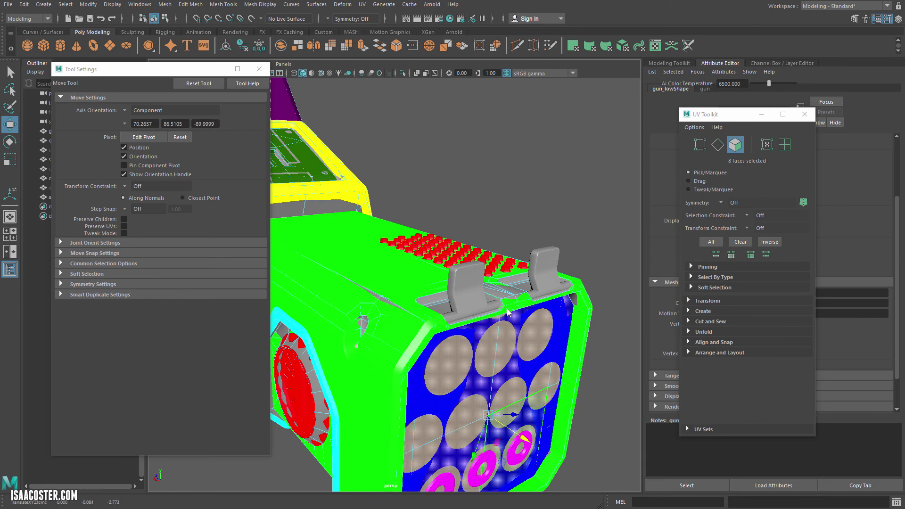
Step: Return gun_low to object selection and export it as an FBX, overwriting gun_low.fbx
alt+drag(507, 311, 507, 311)
key(F8)
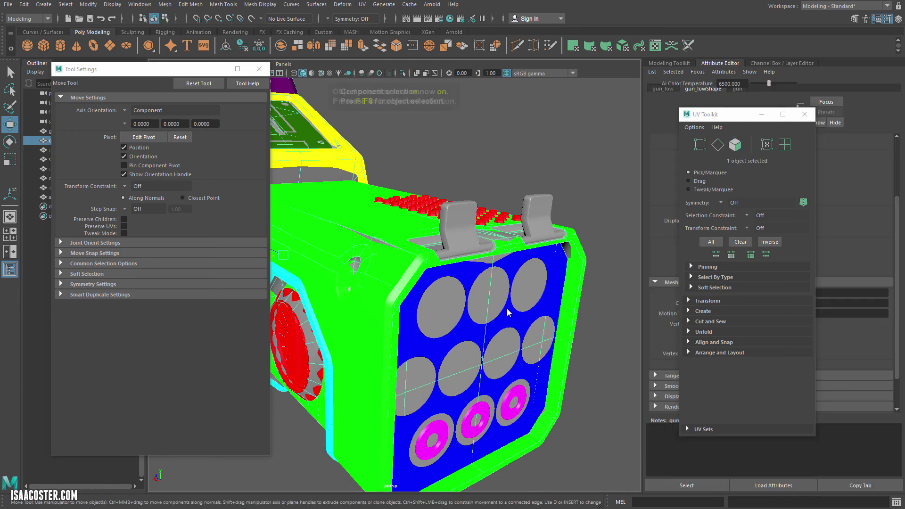
click(8, 5)
click(48, 138)
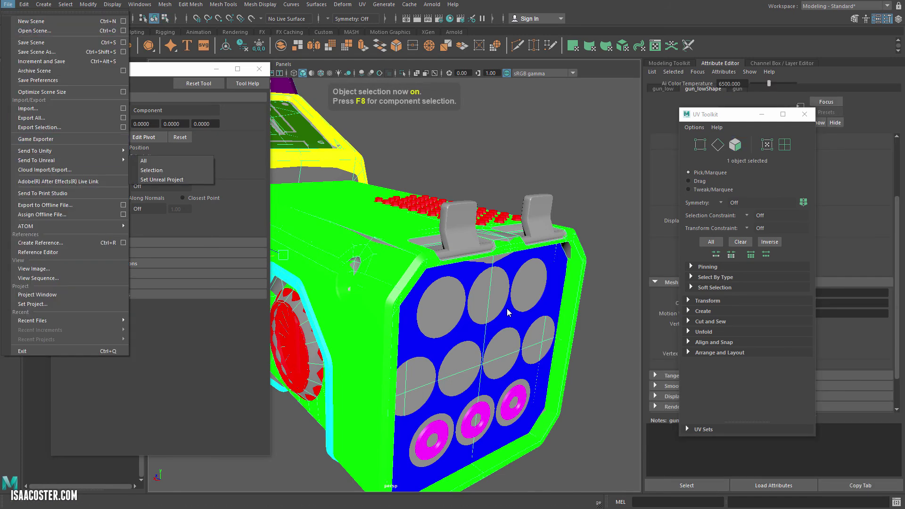
double_click(373, 143)
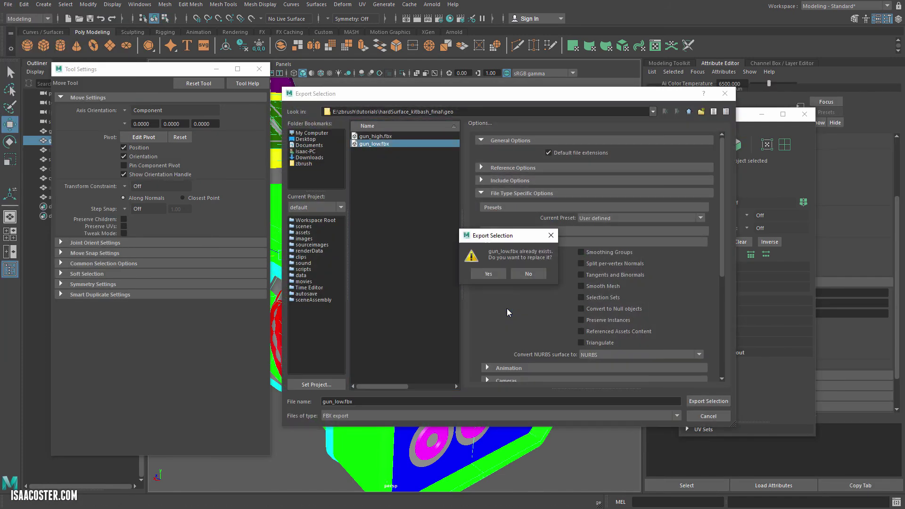
click(488, 274)
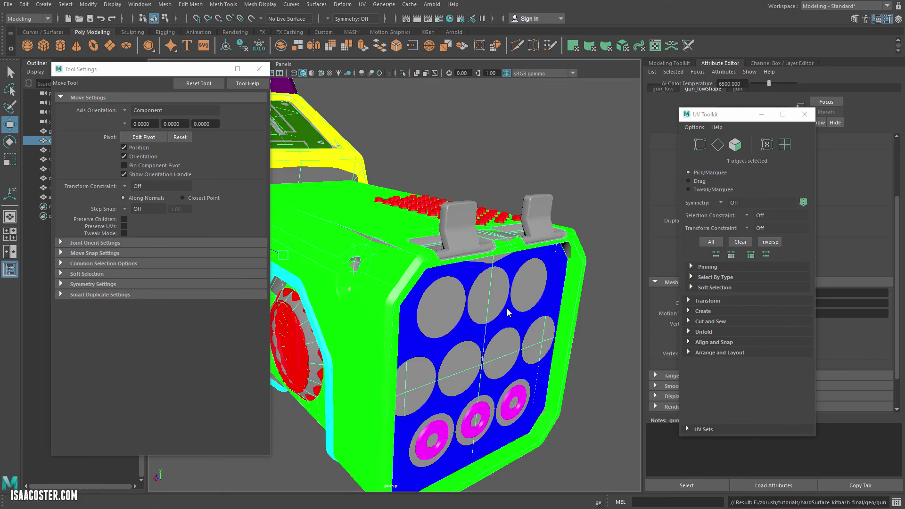
Step: In Substance Painter, set the bake's Max Frontal Distance and Max Rear Distance to 0.01 and rebake the gun's mesh maps
key(alt+Tab)
click(847, 299)
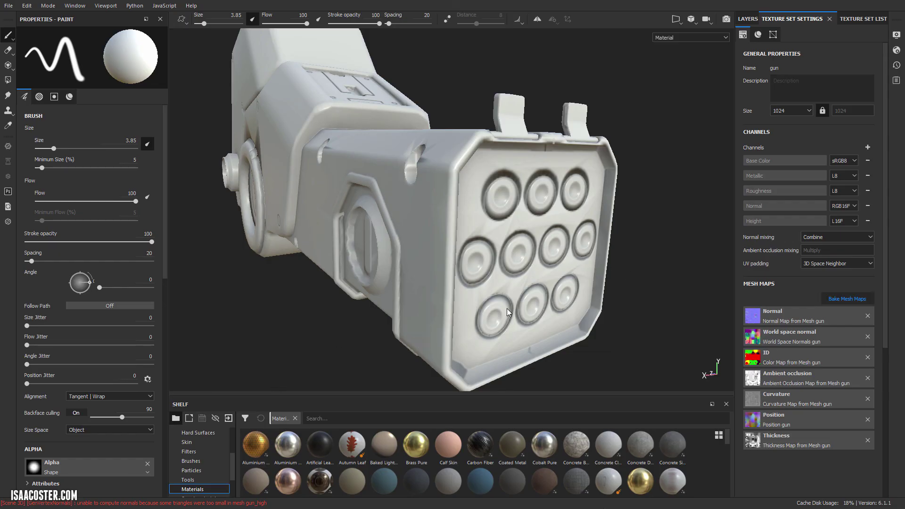
double_click(575, 269)
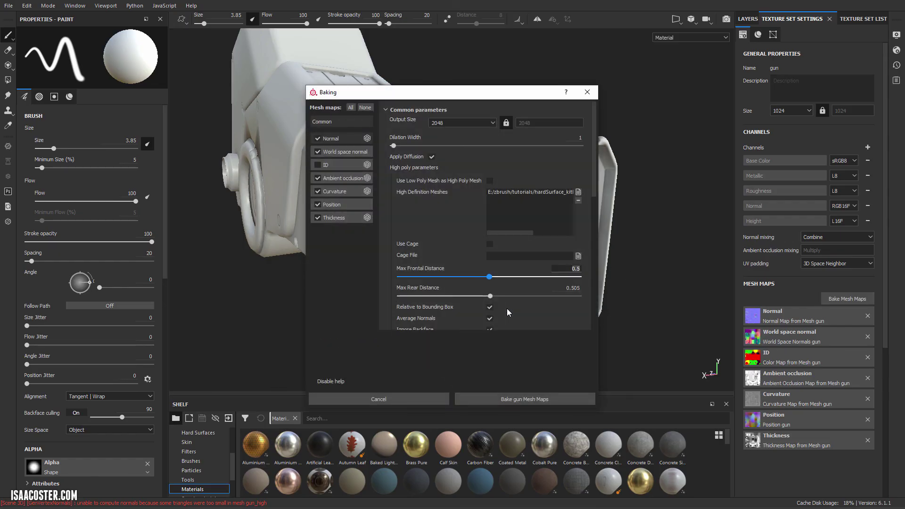
text(0.01)
key(Return)
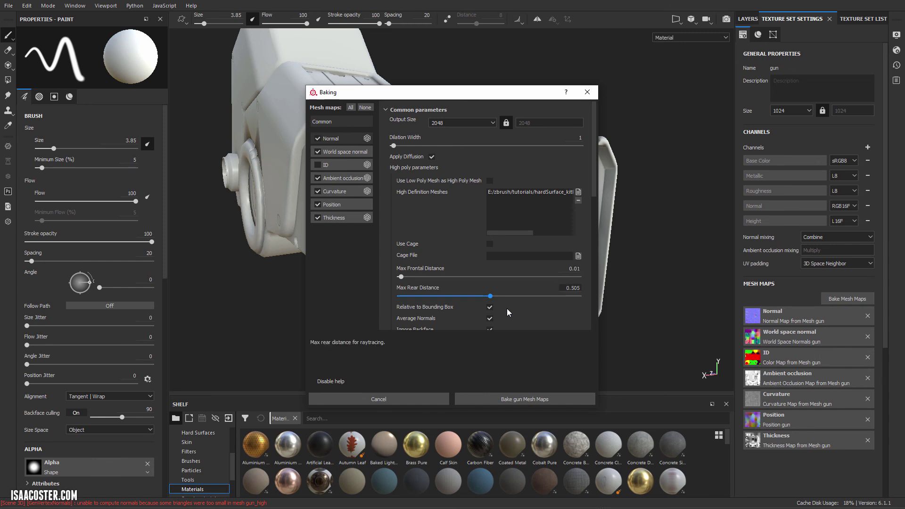
key(Tab)
text(0.01)
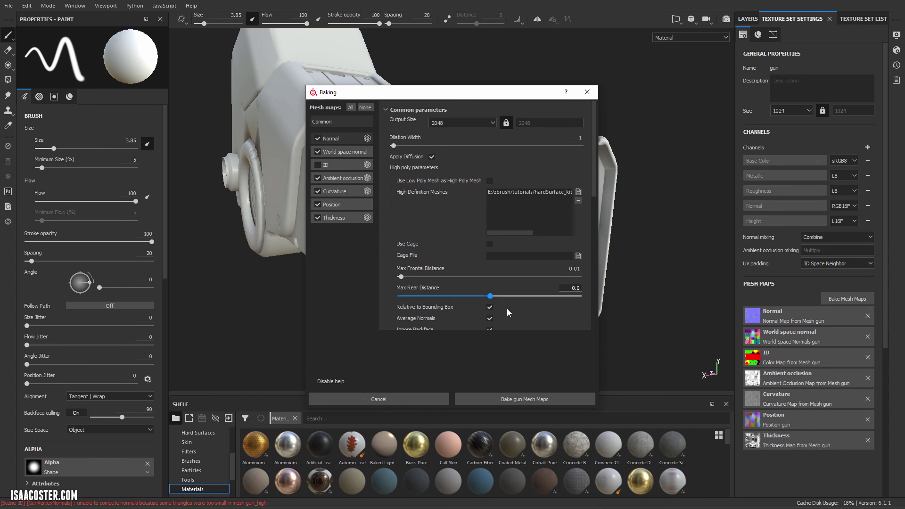
key(Return)
key(Return)
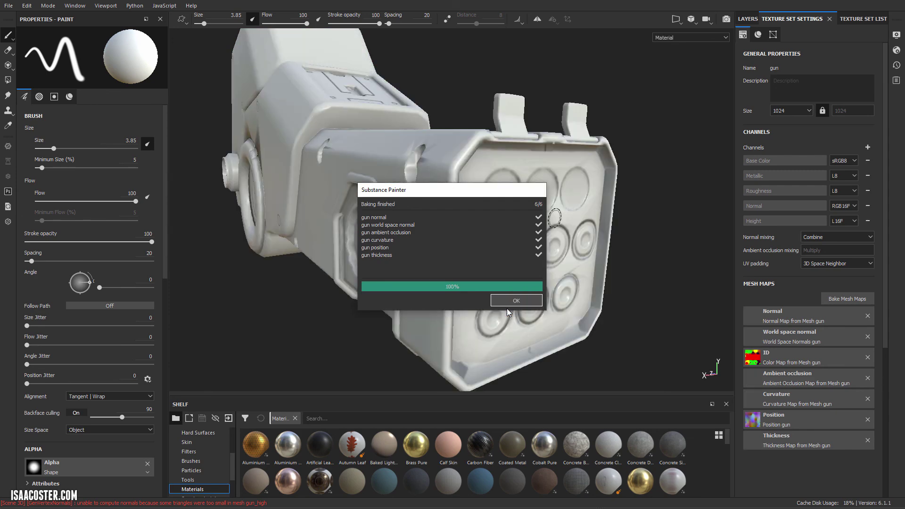
click(516, 301)
Step: Inspect the rebaked gun from several angles, checking the barrel's side and the circles on its front face
alt+drag(396, 257, 464, 245)
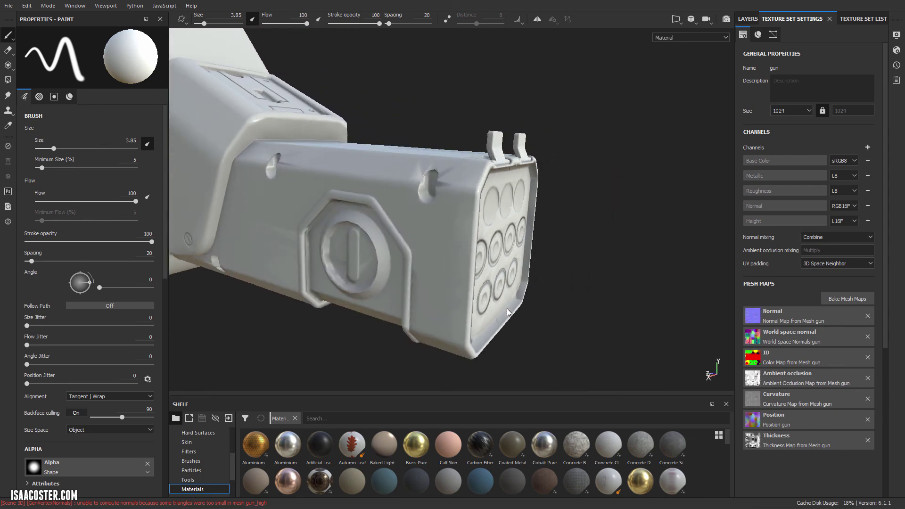
alt+middle_drag(464, 245, 566, 295)
alt+right_drag(566, 295, 527, 226)
mouse_move(528, 227)
alt+mouse_down()
mouse_move(479, 199)
mouse_move(561, 202)
mouse_move(546, 184)
mouse_move(466, 184)
mouse_move(504, 183)
mouse_move(494, 183)
alt+mouse_up()
mouse_move(507, 308)
alt+mouse_down()
mouse_move(469, 306)
mouse_move(665, 336)
mouse_move(507, 339)
mouse_move(469, 309)
mouse_move(418, 317)
mouse_move(573, 349)
alt+mouse_up()
mouse_move(528, 262)
alt+mouse_down()
mouse_move(513, 253)
mouse_move(592, 263)
mouse_move(582, 282)
alt+mouse_up()
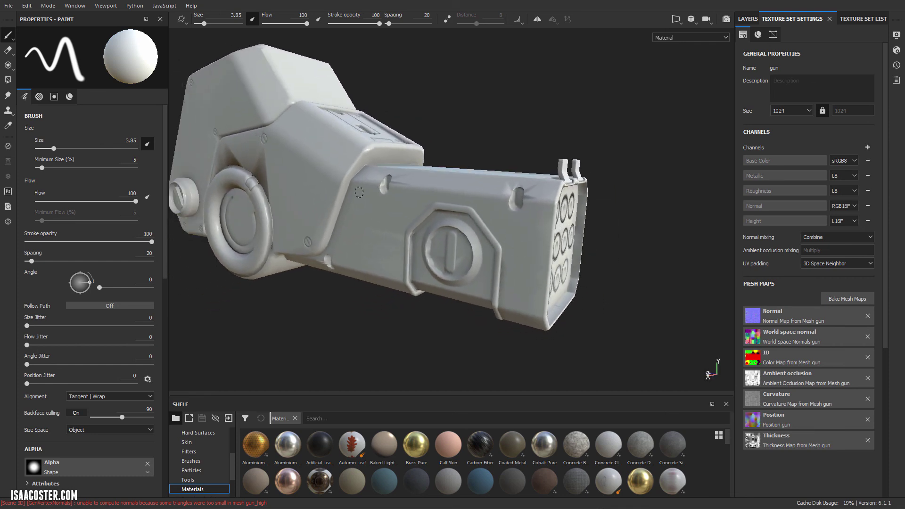
alt+drag(345, 267, 346, 245)
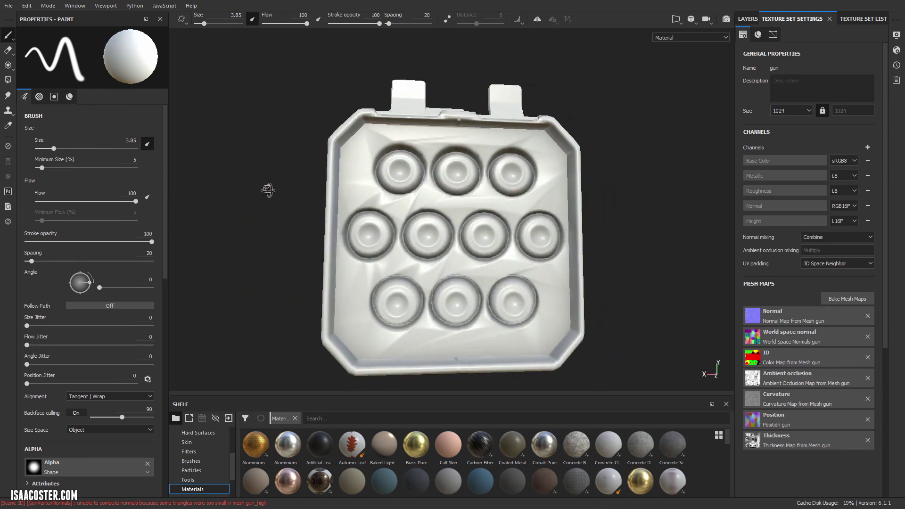